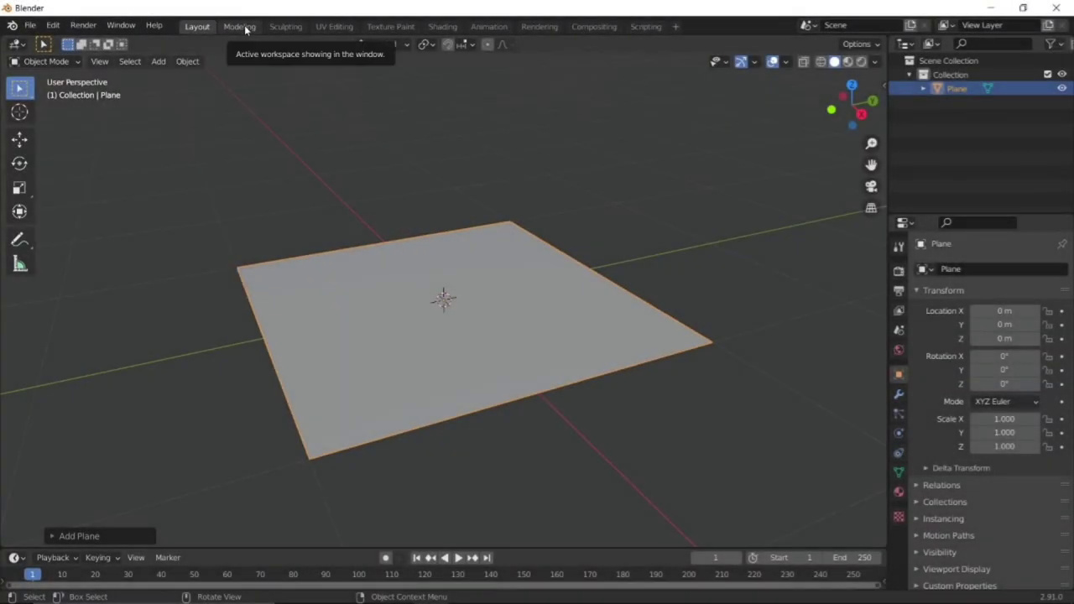
# - Subdivide the plane into a grid in Modeling and enable soft proportional editing
pyautogui.click(240, 26)
pyautogui.rightClick(431, 235)
pyautogui.click(430, 235)
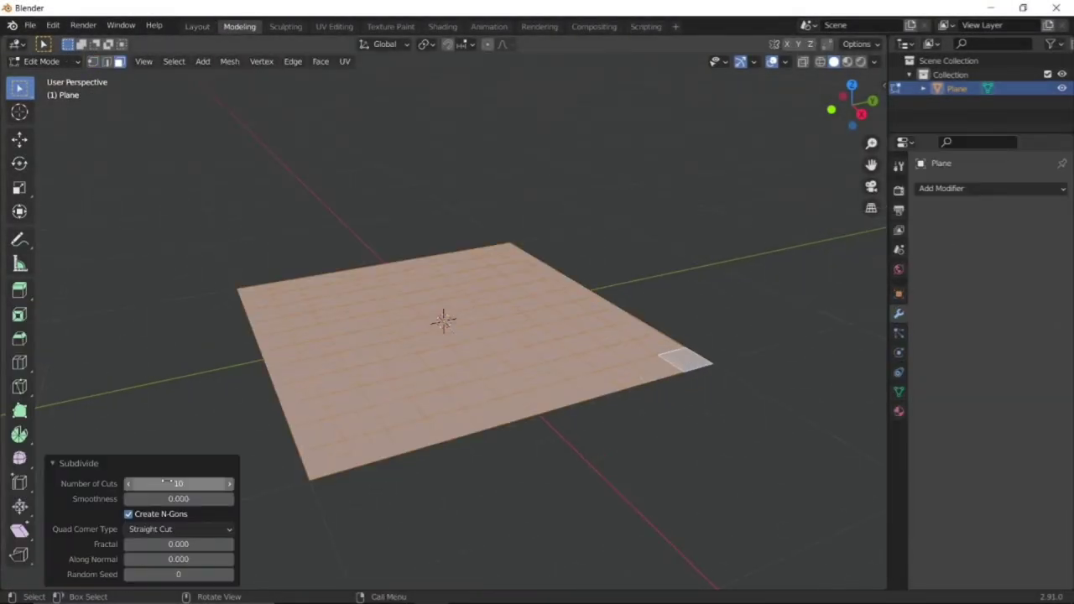
pyautogui.click(360, 355)
pyautogui.hotkey('shift', 'Tab')
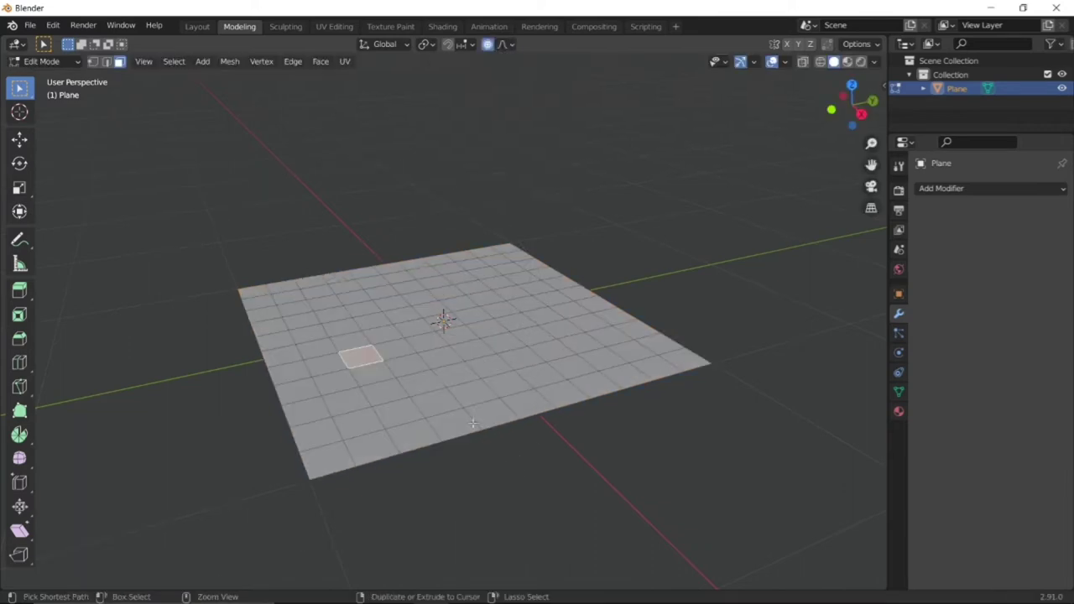
# - Pull and bend the plane's edges outward into an irregular, curved outline
pyautogui.moveTo(245, 194); pyautogui.dragTo(369, 479, button='middle')
pyautogui.moveTo(369, 479); pyautogui.dragTo(688, 479)
pyautogui.click(352, 448)
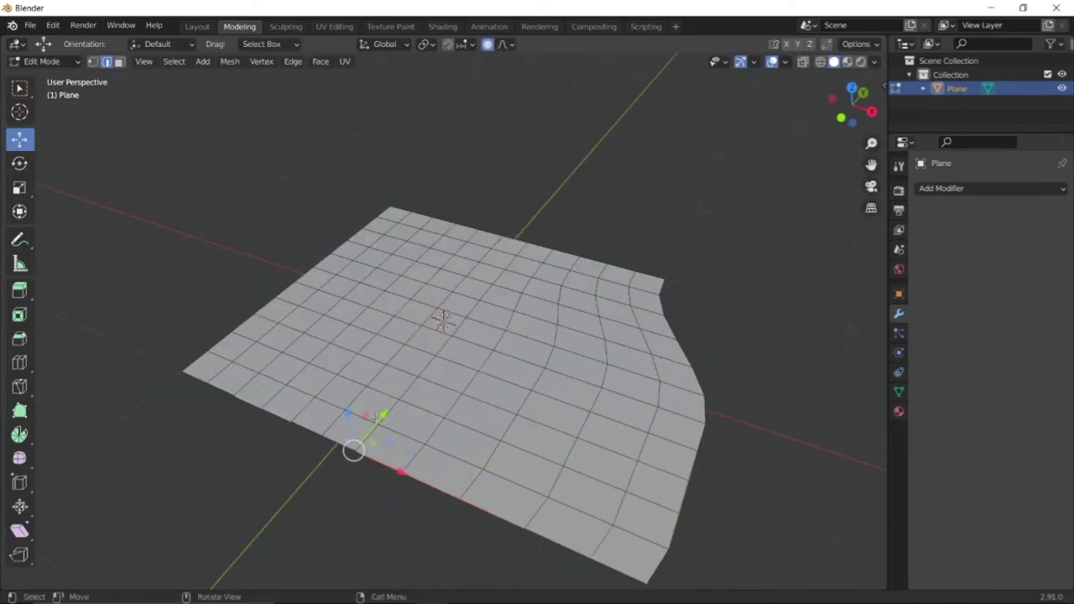
pyautogui.moveTo(353, 448)
pyautogui.mouseDown(button='middle')
pyautogui.moveTo(320, 331)
pyautogui.moveTo(401, 439)
pyautogui.mouseUp(button='middle')
pyautogui.moveTo(401, 439); pyautogui.dragTo(710, 333)
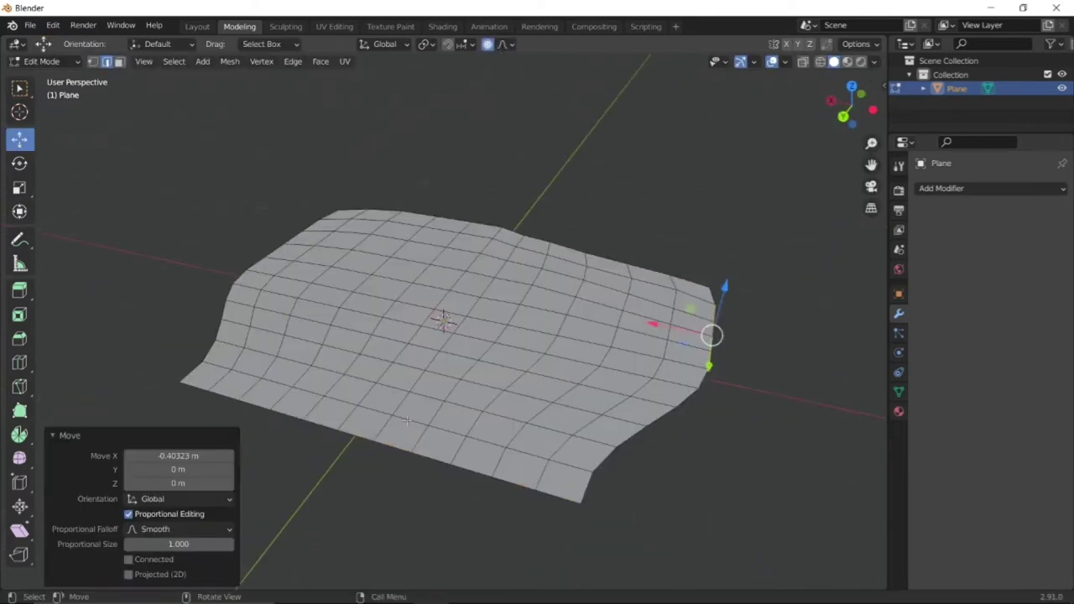
pyautogui.moveTo(710, 333)
pyautogui.mouseDown(button='middle')
pyautogui.moveTo(470, 465)
pyautogui.moveTo(482, 499)
pyautogui.mouseUp(button='middle')
pyautogui.moveTo(482, 498); pyautogui.dragTo(499, 418)
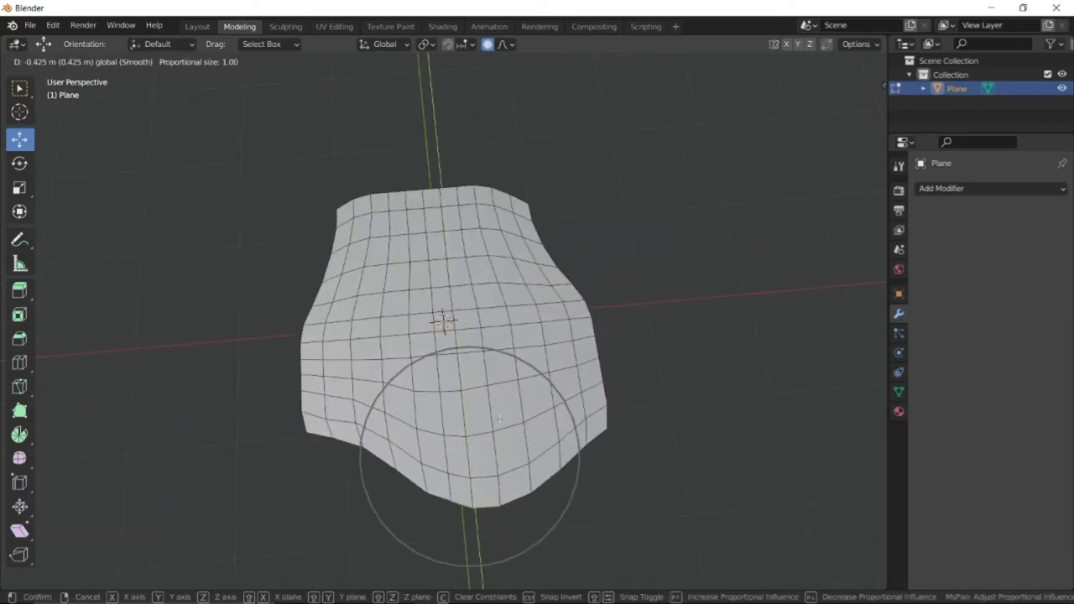
pyautogui.rightClick(660, 407)
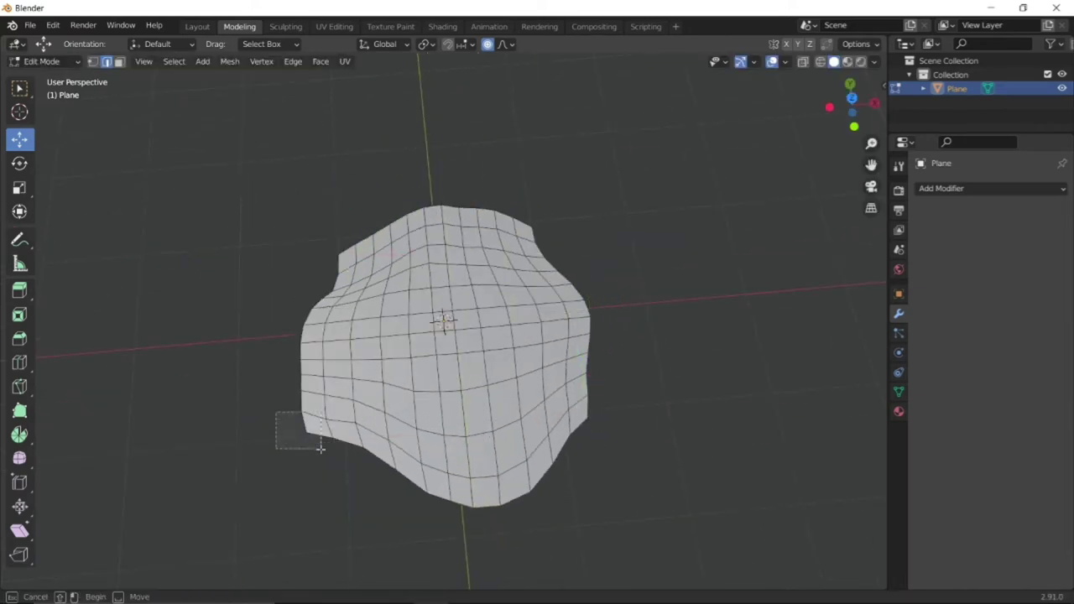
# - Softly raise and lower individual faces and rim vertices to make the island lumpy
pyautogui.moveTo(320, 448); pyautogui.dragTo(321, 449)
pyautogui.moveTo(321, 449); pyautogui.dragTo(394, 277, button='middle')
pyautogui.press('g')
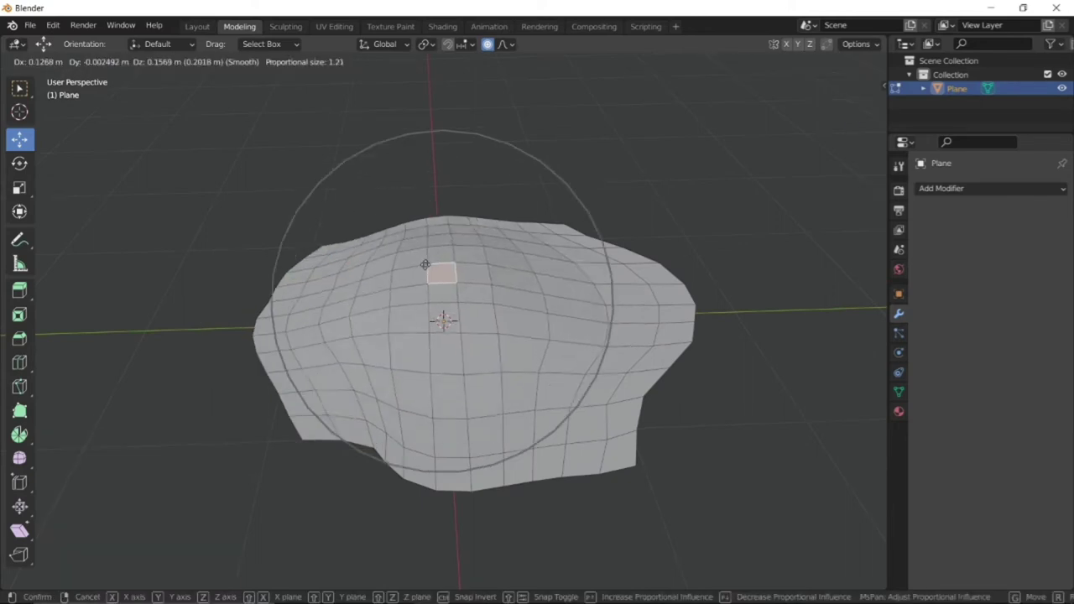
pyautogui.scroll(5, 495, 271)
pyautogui.moveTo(304, 310)
pyautogui.mouseDown(button='middle')
pyautogui.moveTo(287, 311)
pyautogui.moveTo(678, 209)
pyautogui.mouseUp(button='middle')
pyautogui.click(288, 312)
pyautogui.press('g')
pyautogui.scroll(-1, 370, 345)
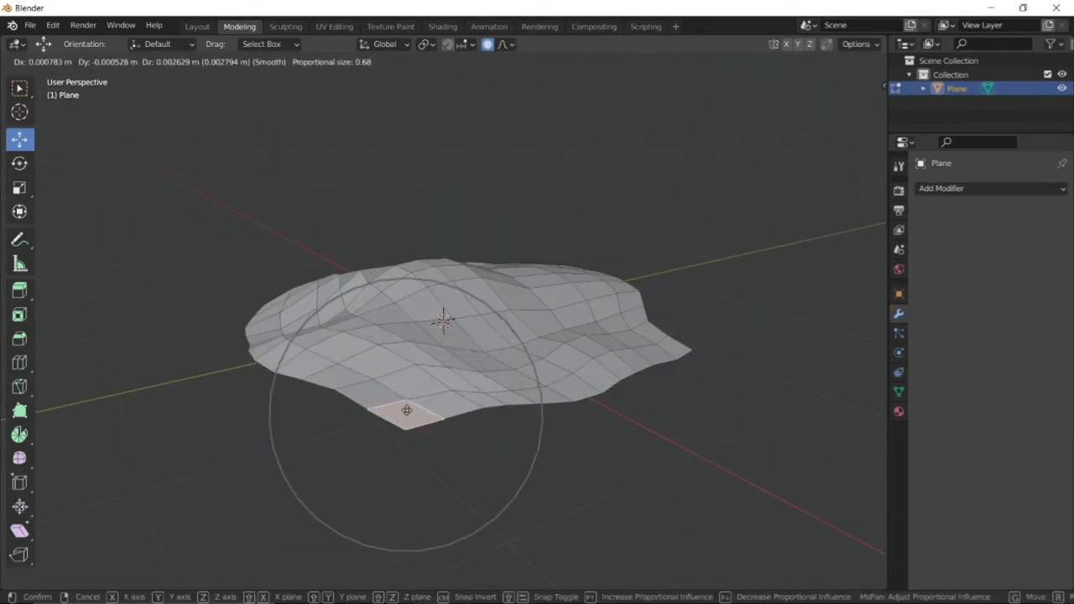
pyautogui.click(408, 412)
pyautogui.moveTo(407, 411); pyautogui.dragTo(359, 492, button='middle')
pyautogui.click(249, 190)
pyautogui.click(363, 452)
pyautogui.press('g')
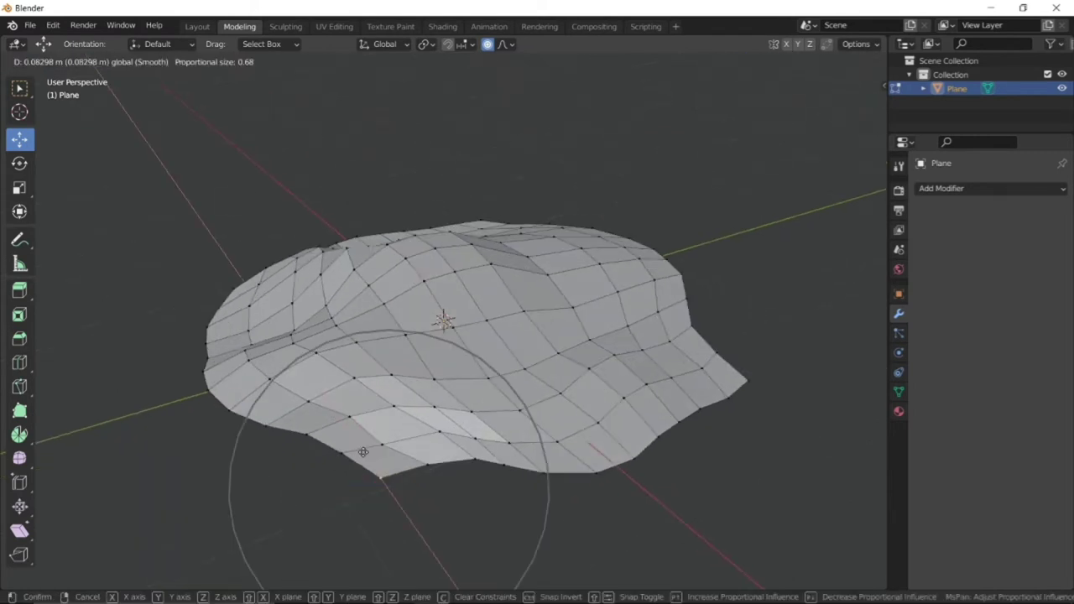
pyautogui.scroll(-2, 494, 474)
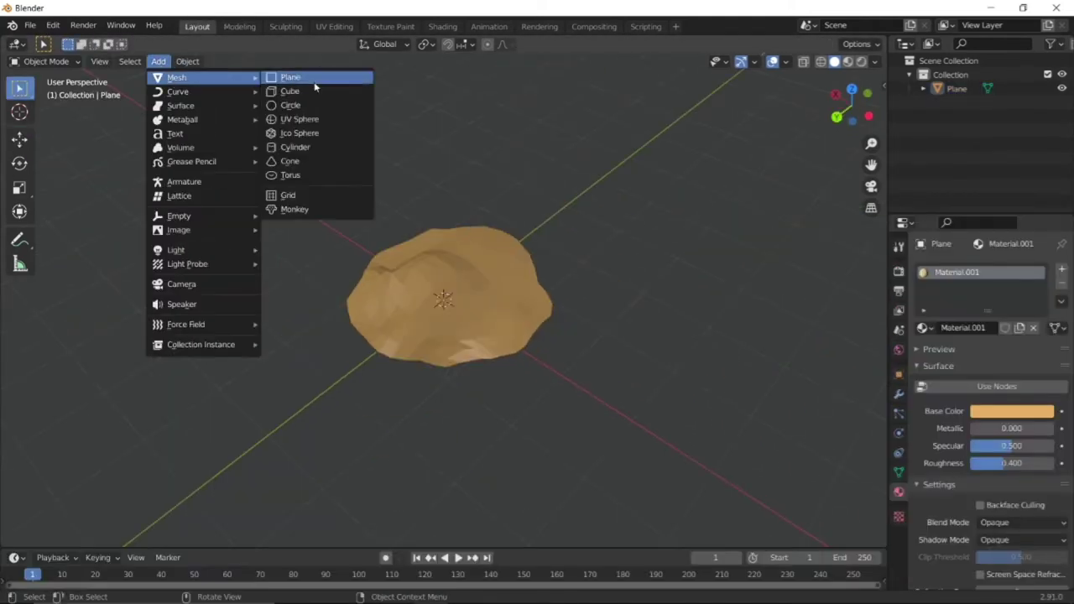
# - Add the slim cylinder, scaled 0.14/0.14/0.2, as the first trunk segment
pyautogui.click(293, 146)
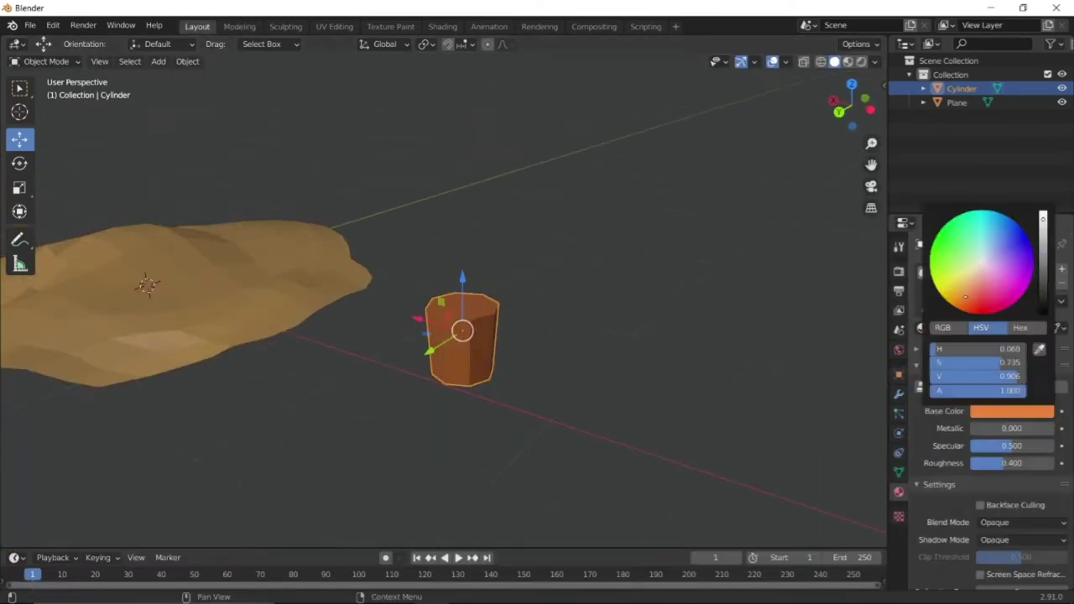
# - Copy and paste the trunk segment and raise the copy along Z to extend the trunk
pyautogui.press('Escape')
pyautogui.hotkey('ctrl', 'c')
pyautogui.hotkey('ctrl', 'v')
pyautogui.press('g')
pyautogui.press('z')
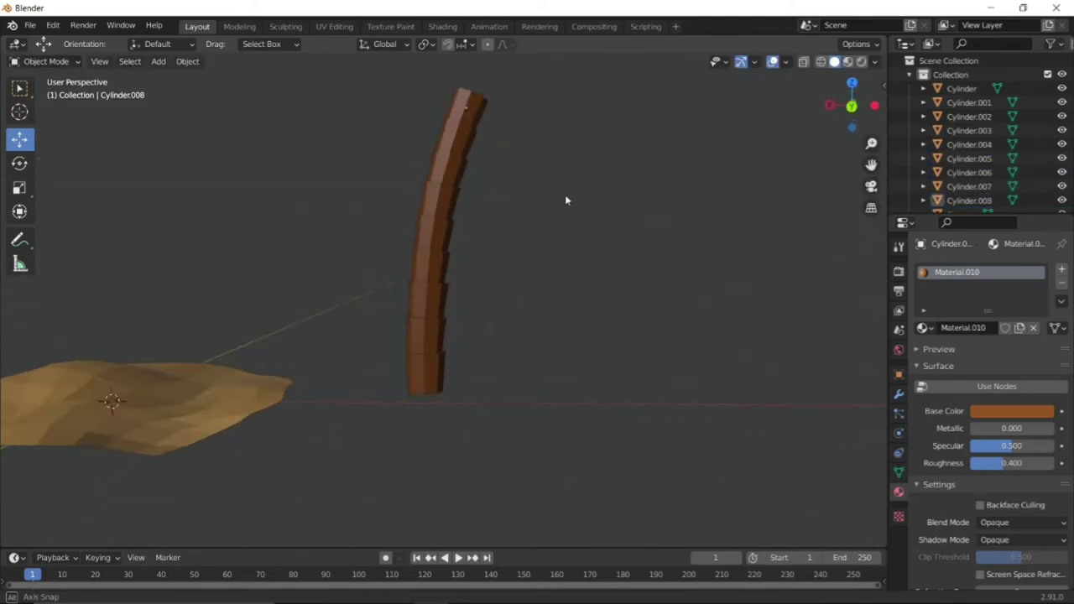
pyautogui.moveTo(565, 195); pyautogui.dragTo(371, 139, button='middle')
# - Add a new plane and move it over the top of the trunk
pyautogui.click(158, 62)
pyautogui.click(298, 78)
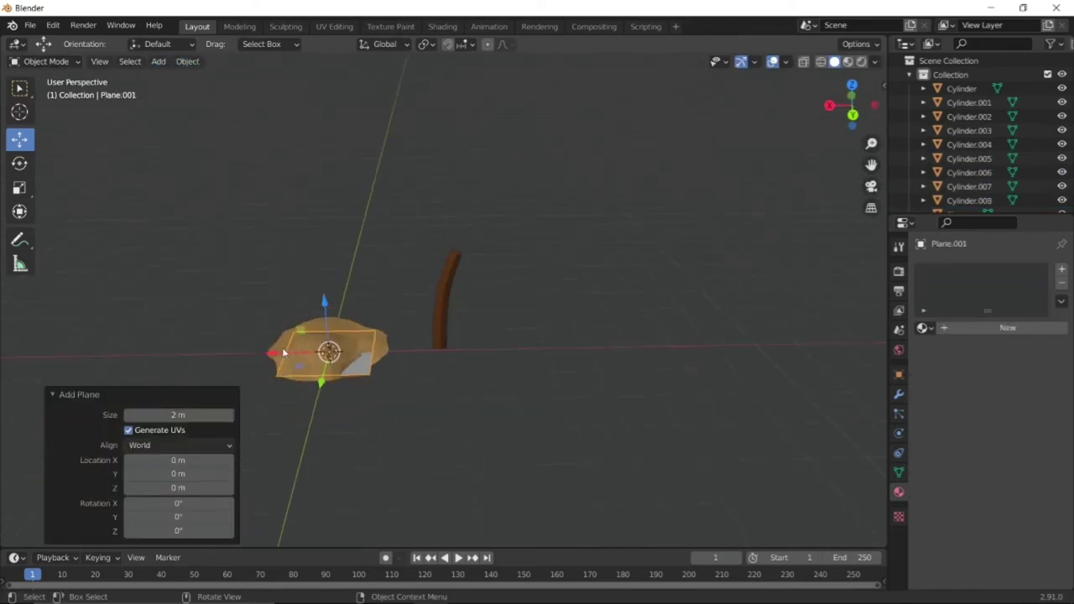
pyautogui.moveTo(282, 347); pyautogui.dragTo(551, 347)
pyautogui.moveTo(453, 252); pyautogui.dragTo(413, 170)
# - Subdivide the new plane and delete its four corner faces, leaving a cross shape
pyautogui.click(239, 26)
pyautogui.rightClick(507, 155)
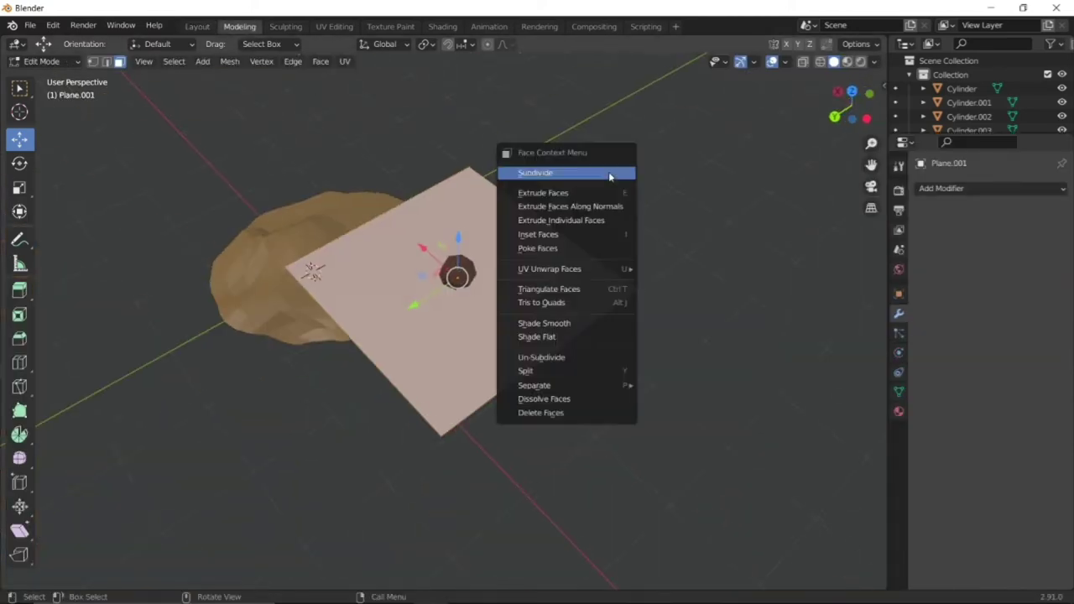
pyautogui.click(612, 173)
pyautogui.press('KP_7')
pyautogui.keyDown('shift'); pyautogui.moveTo(195, 139); pyautogui.dragTo(319, 196, button='middle'); pyautogui.keyUp('shift')
pyautogui.press('b')
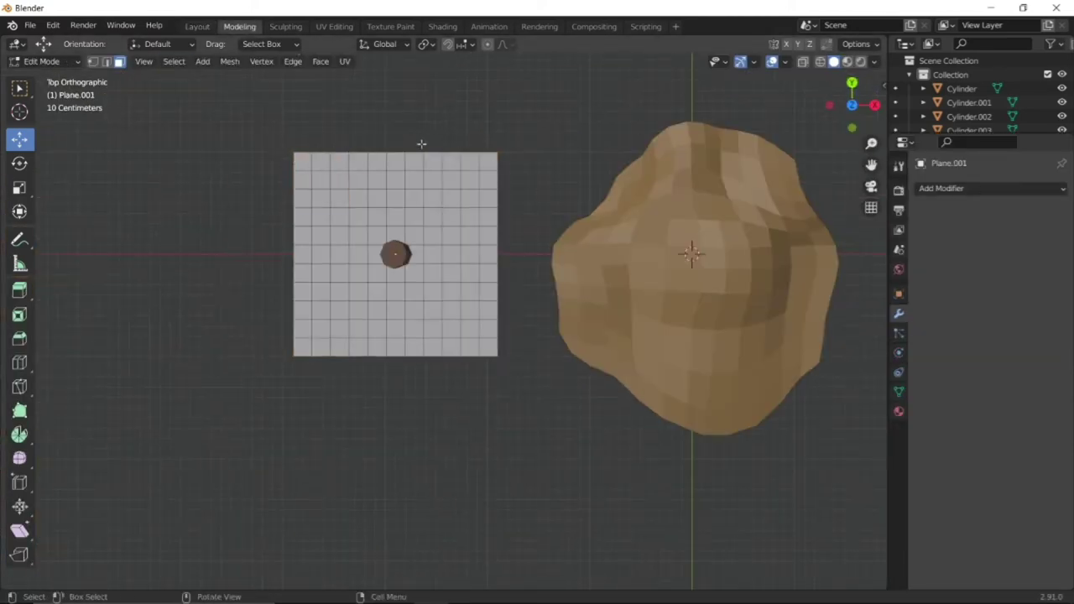
pyautogui.moveTo(315, 356); pyautogui.dragTo(285, 311)
pyautogui.press('x')
pyautogui.click(314, 357)
pyautogui.scroll(3, 497, 143)
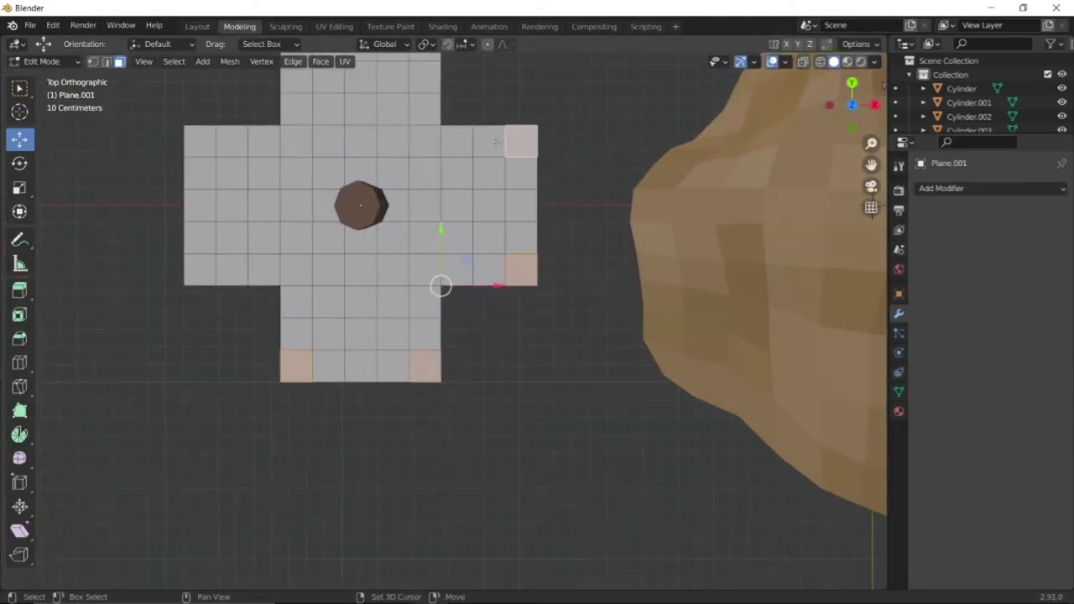
pyautogui.scroll(-1, 441, 75)
# - Scale the arm faces and inner faces toward the centre to narrow the cross
pyautogui.press('s')
pyautogui.click(506, 105)
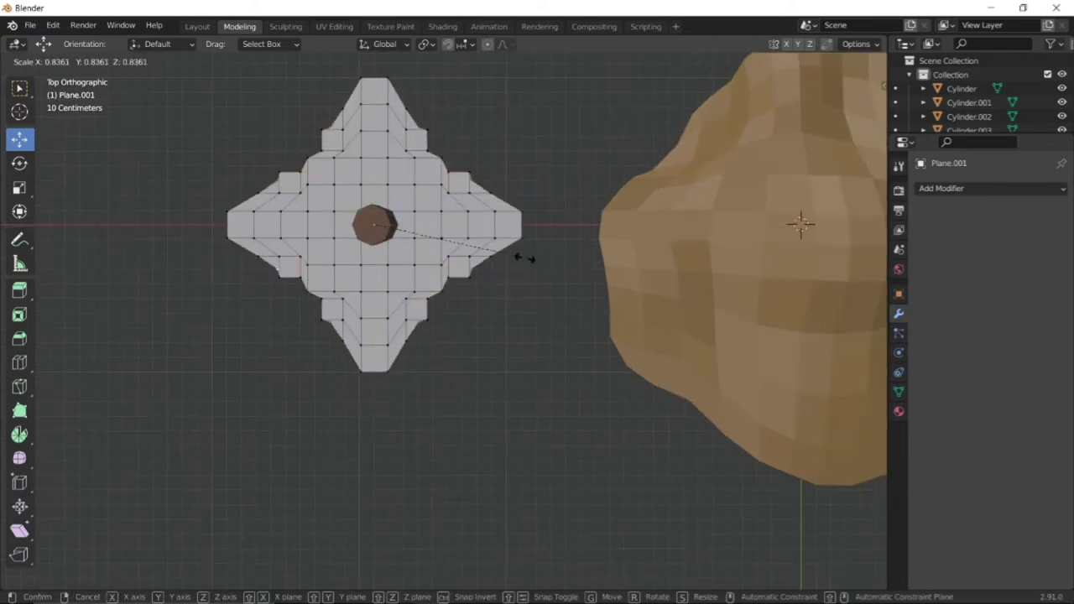
pyautogui.scroll(-3, 541, 162)
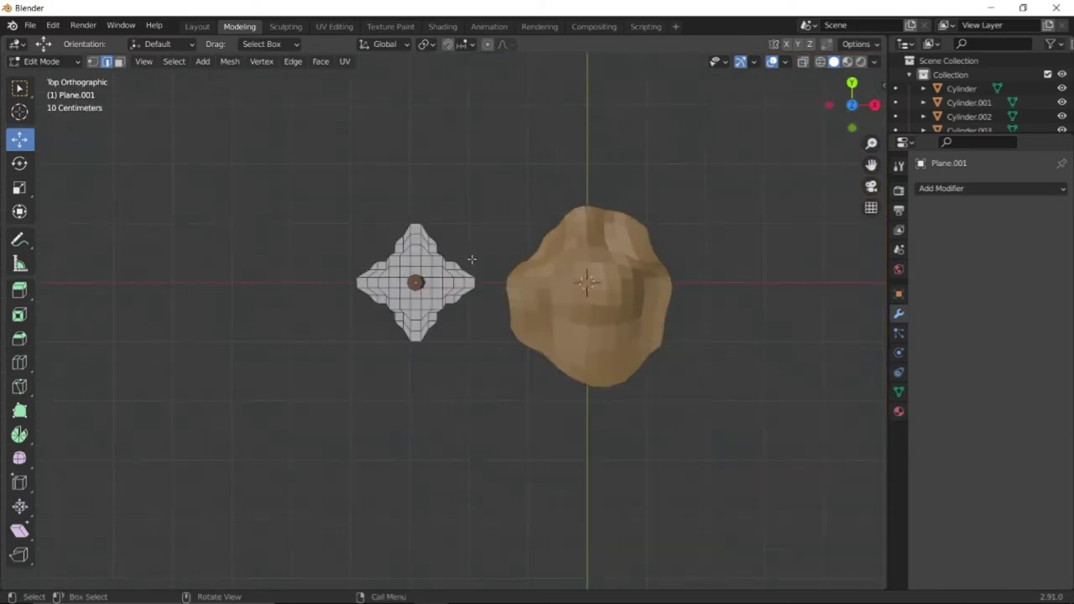
pyautogui.scroll(5, 336, 210)
pyautogui.scroll(-2, 296, 252)
pyautogui.press('3')
pyautogui.keyDown('shift'); pyautogui.click(296, 238); pyautogui.keyUp('shift')
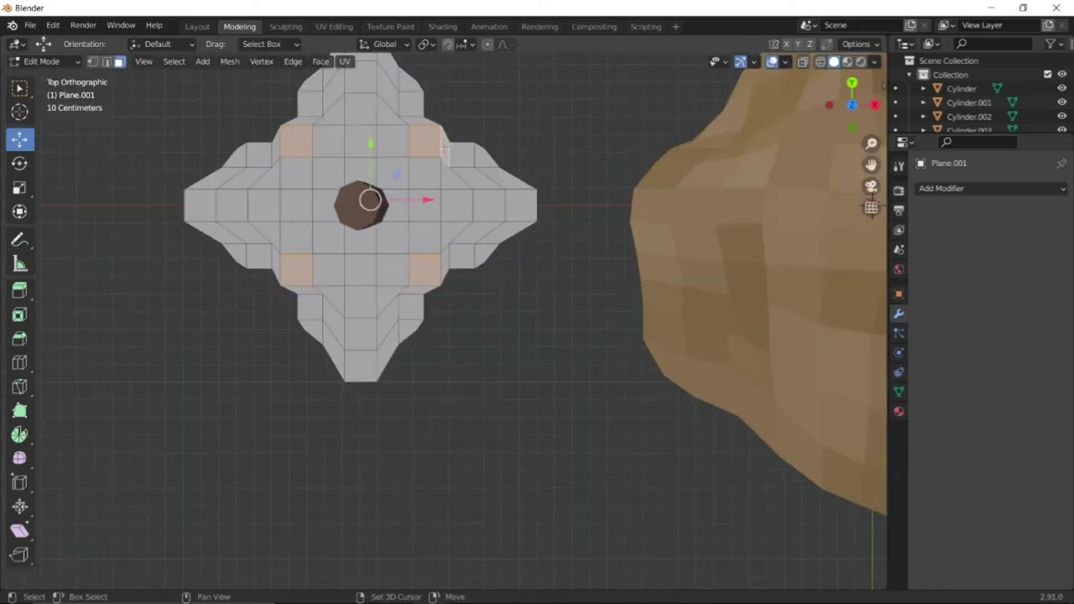
pyautogui.press('s')
pyautogui.click(442, 250)
# - Scale the frond tips down, including to 0.937, to form pointed leaf ends
pyautogui.press('s')
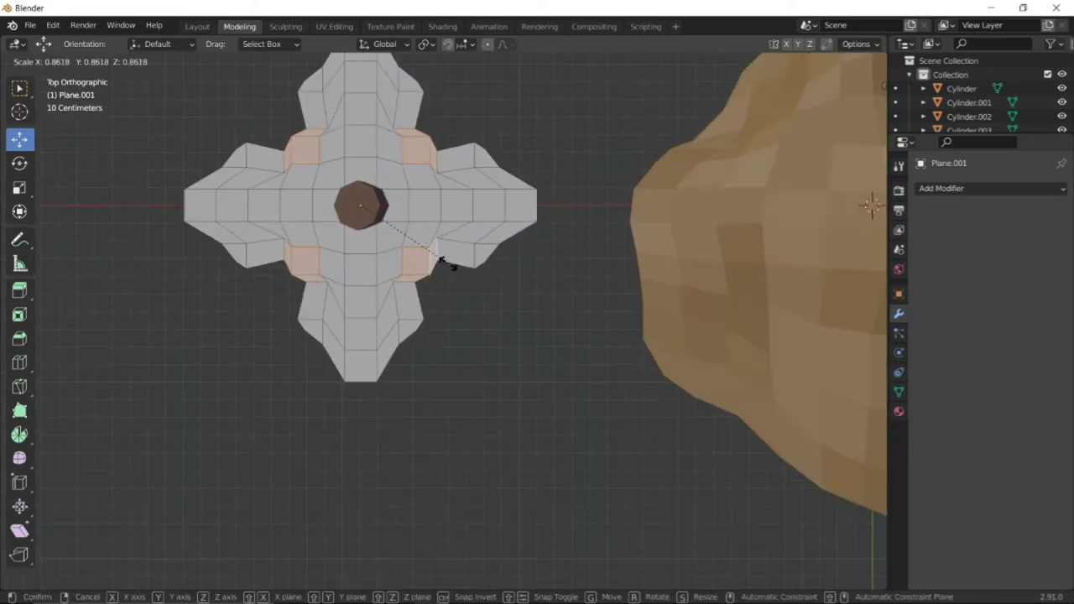
pyautogui.scroll(-1, 798, 223)
pyautogui.press('s')
pyautogui.click(801, 223)
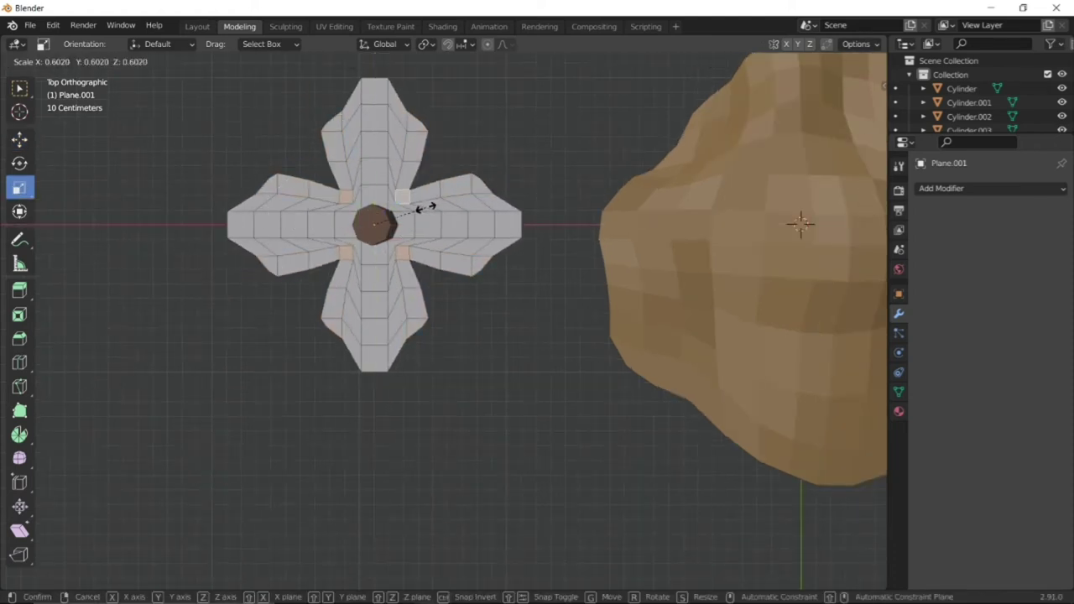
pyautogui.click(382, 263)
pyautogui.click(435, 218)
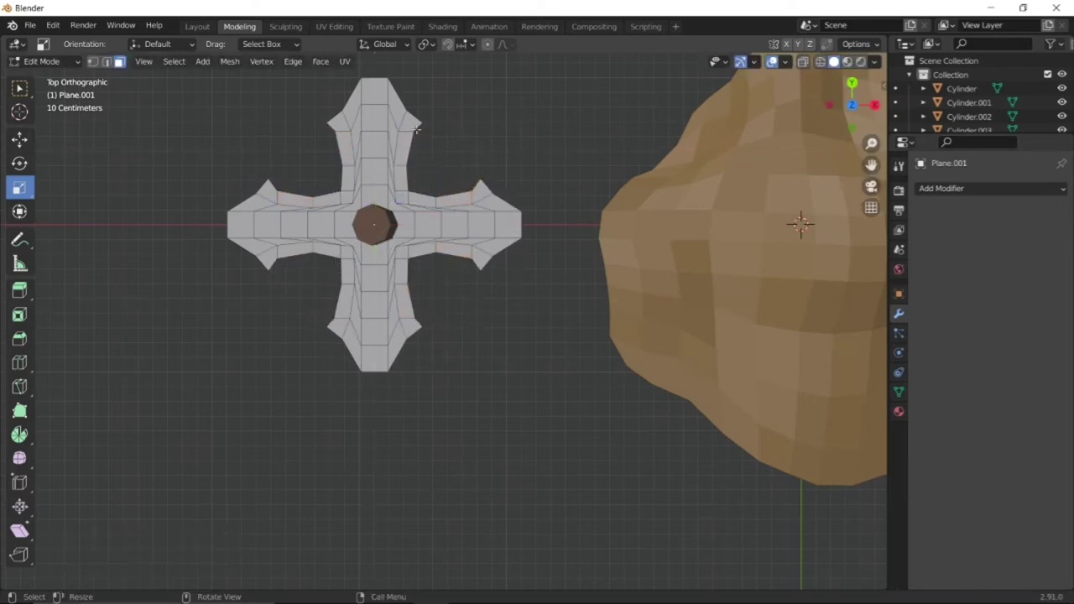
pyautogui.click(480, 224)
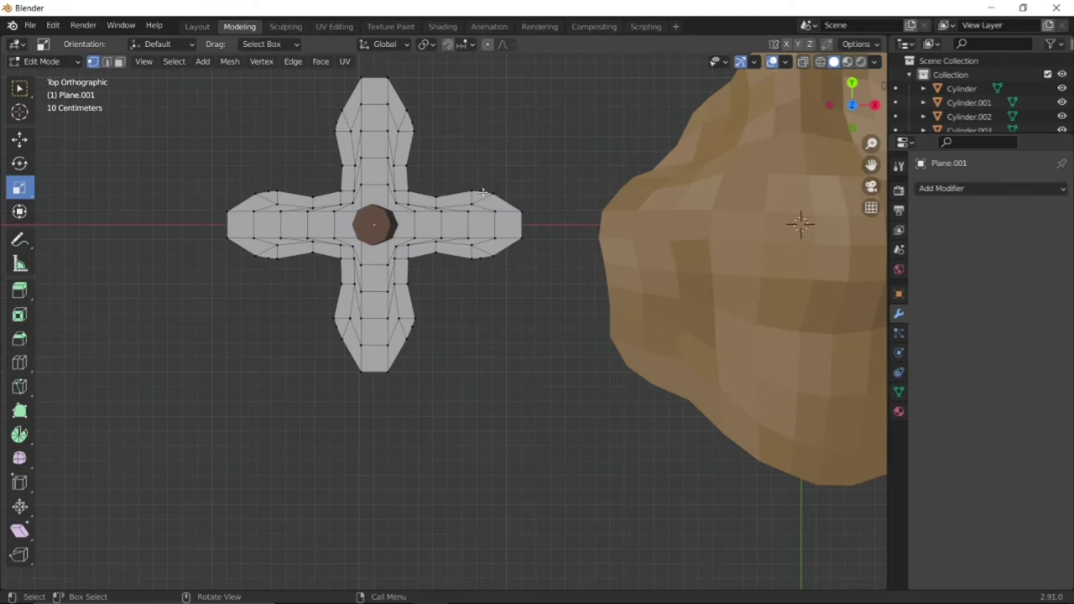
# - Select the whole frond mesh and lift it onto the top of the trunk
pyautogui.click(343, 337)
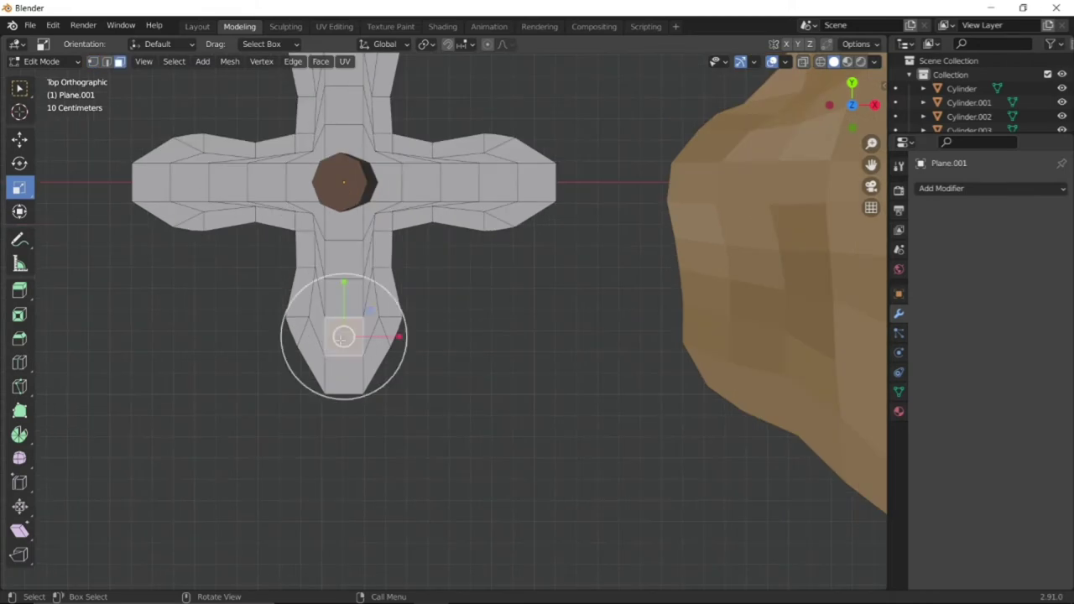
pyautogui.scroll(-3, 242, 165)
pyautogui.hotkey('shift', 'space')
pyautogui.press('g')
pyautogui.moveTo(798, 223)
pyautogui.mouseDown(button='middle')
pyautogui.moveTo(473, 182)
pyautogui.moveTo(412, 151)
pyautogui.mouseUp(button='middle')
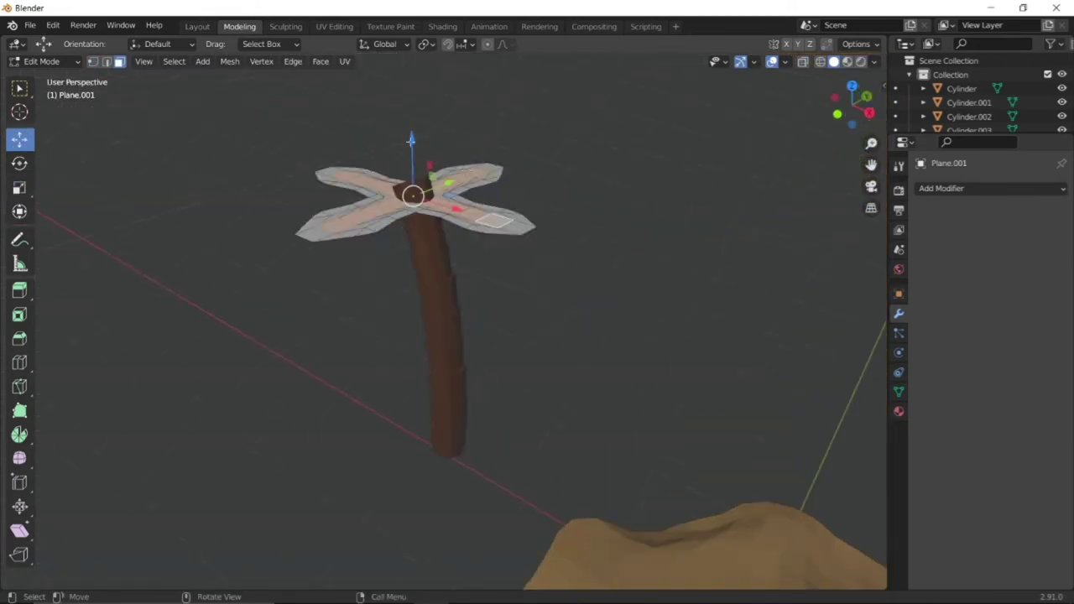
pyautogui.moveTo(412, 151); pyautogui.dragTo(416, 130)
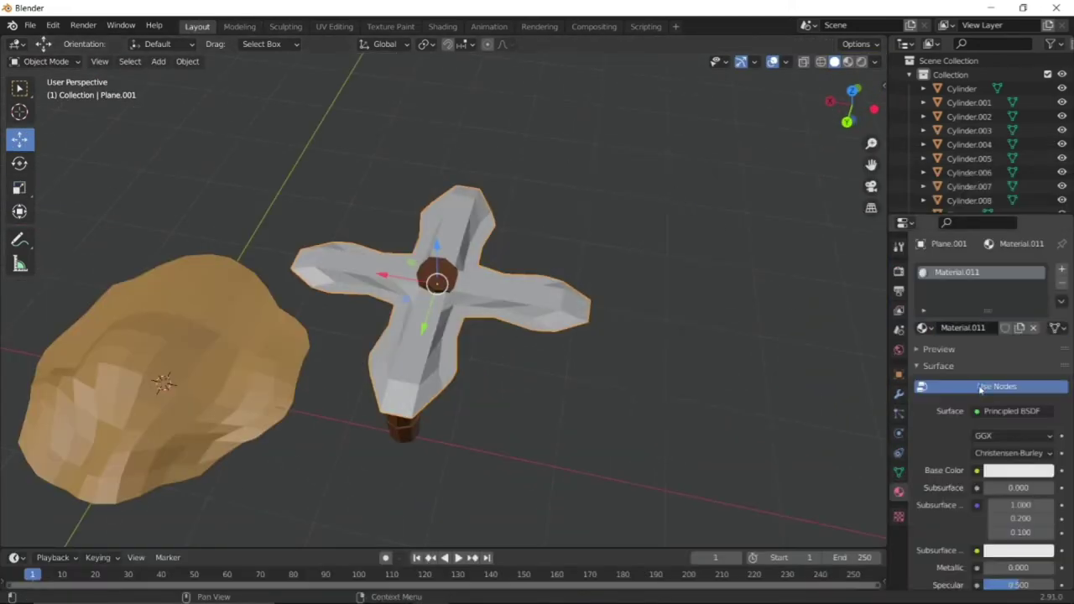
# - Make Material.011 green and tilt the fronds about -19° in side orthographic view
pyautogui.press('ctrl+KP_1')
pyautogui.press('r')
pyautogui.click(595, 110)
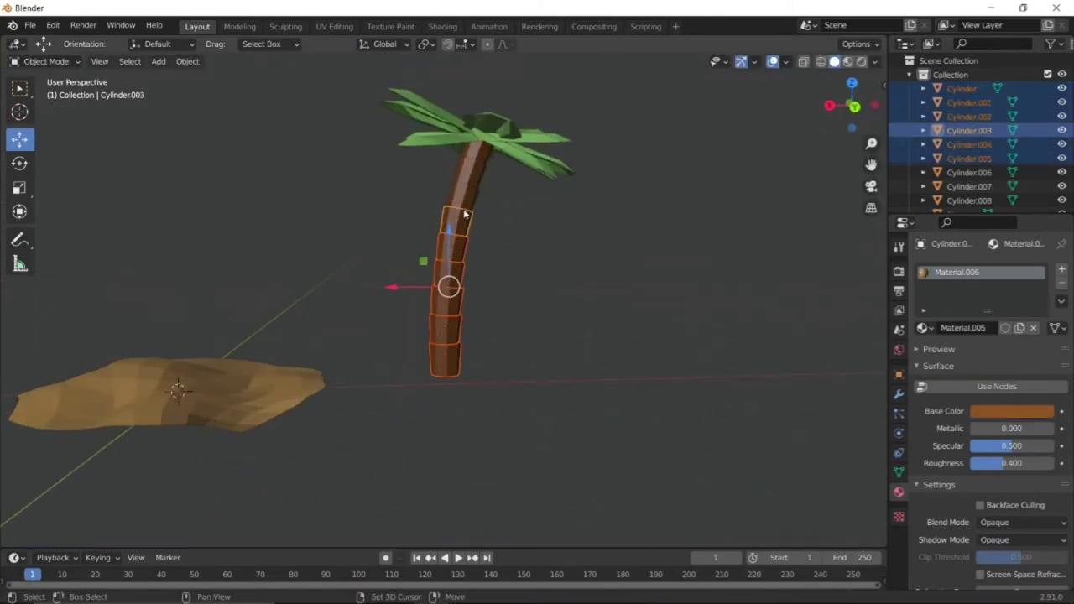
pyautogui.press('KP_1')
pyautogui.press('KP_Decimal')
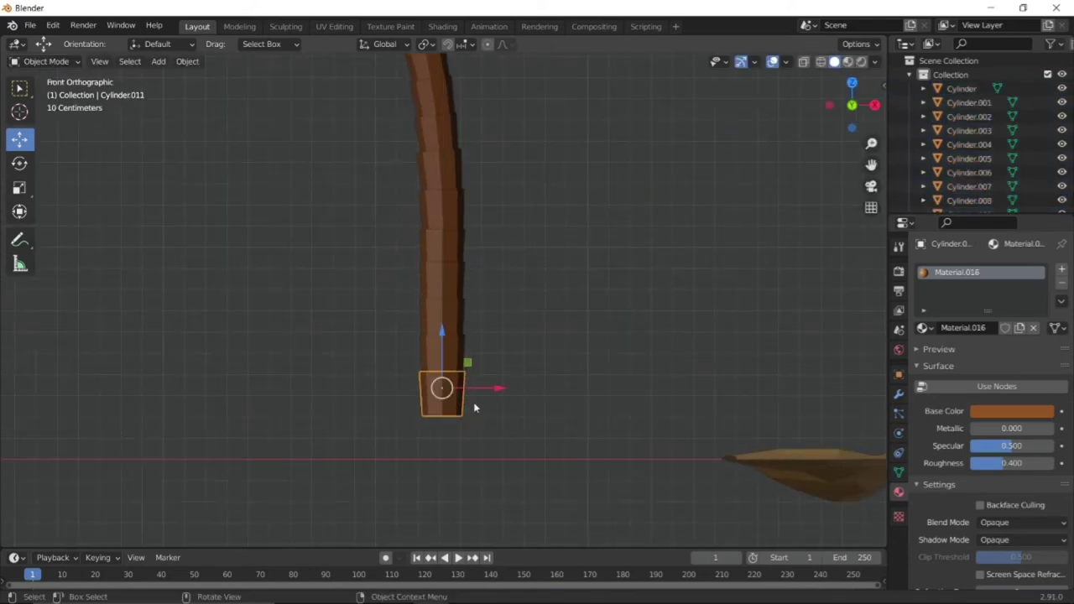
# - Box-select all palm tree parts and move the tree onto the island
pyautogui.moveTo(452, 315)
pyautogui.mouseDown(button='middle')
pyautogui.moveTo(599, 312)
pyautogui.moveTo(582, 242)
pyautogui.mouseUp(button='middle')
pyautogui.moveTo(371, 132); pyautogui.dragTo(599, 419)
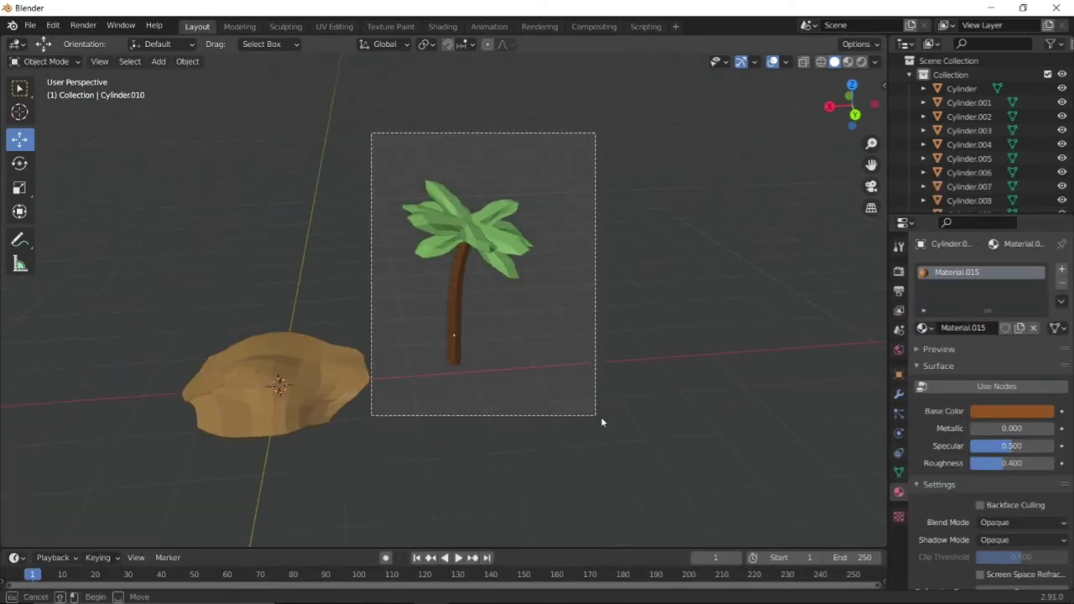
pyautogui.press('g')
pyautogui.click(223, 319)
pyautogui.moveTo(336, 252); pyautogui.dragTo(433, 204, button='middle')
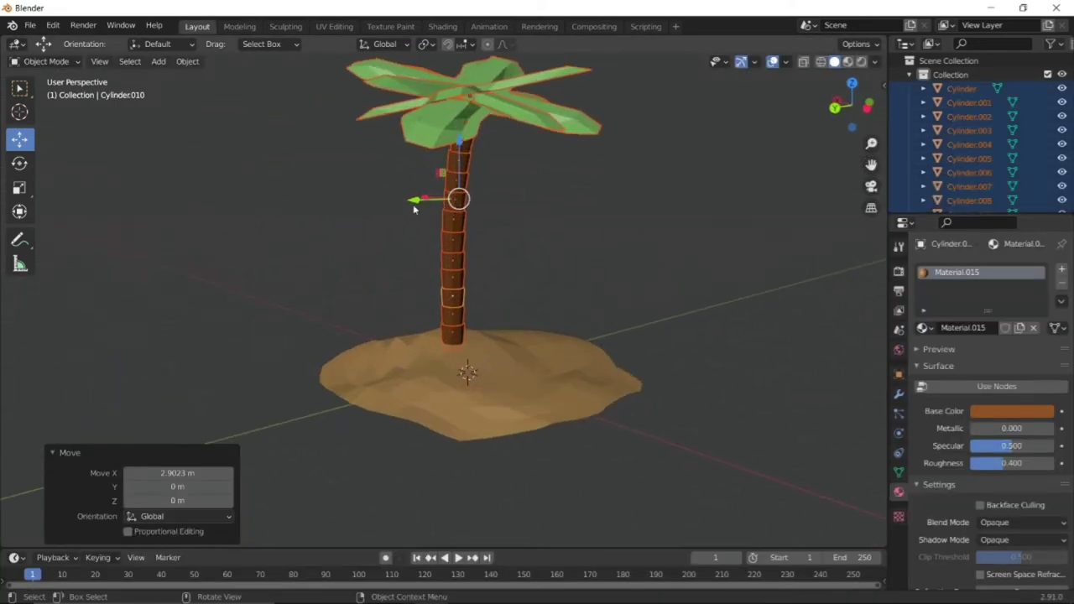
pyautogui.scroll(3, 432, 204)
# - Paste a copy of the palm, then place, shrink and lean it beside the first tree
pyautogui.hotkey('ctrl', 'v')
pyautogui.press('g')
pyautogui.click(503, 210)
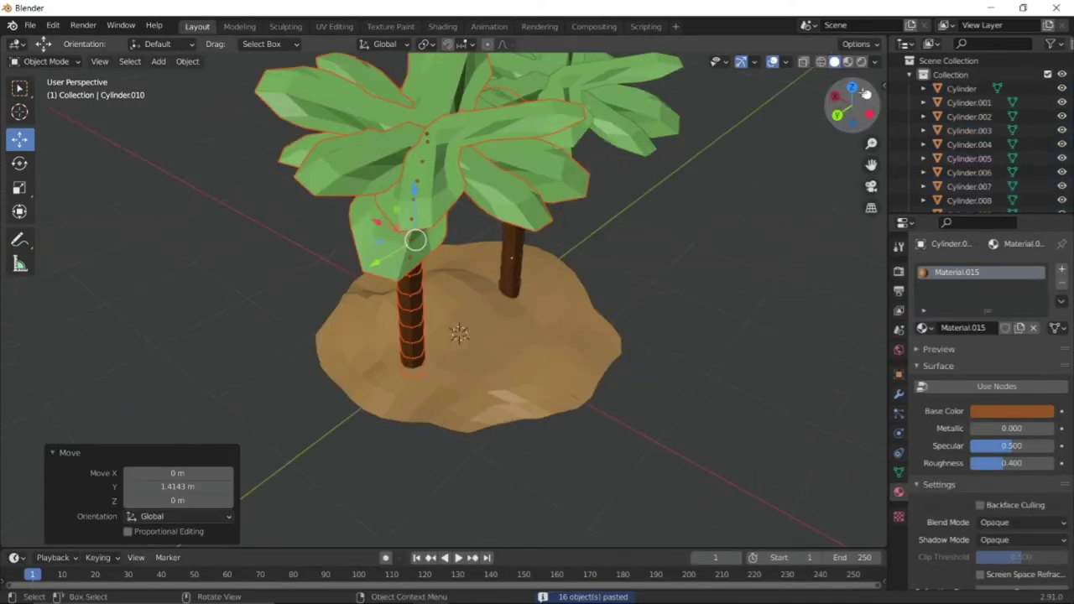
pyautogui.moveTo(504, 210); pyautogui.dragTo(586, 155, button='middle')
pyautogui.press('r')
pyautogui.click(586, 155)
pyautogui.scroll(-2, 586, 154)
pyautogui.press('g')
pyautogui.press('Return')
pyautogui.press('r')
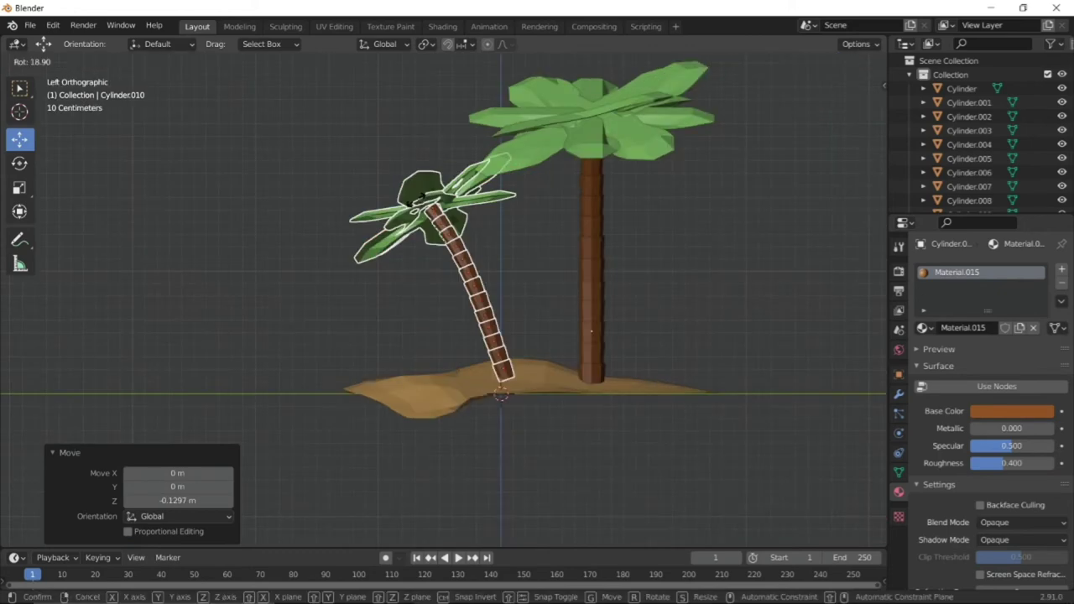
pyautogui.press('Return')
pyautogui.moveTo(587, 252)
pyautogui.mouseDown(button='middle')
pyautogui.moveTo(707, 200)
pyautogui.moveTo(715, 215)
pyautogui.moveTo(632, 331)
pyautogui.mouseUp(button='middle')
# - Add a UV sphere with 12 segments and fewer rings, then delete it
pyautogui.scroll(2, 650, 321)
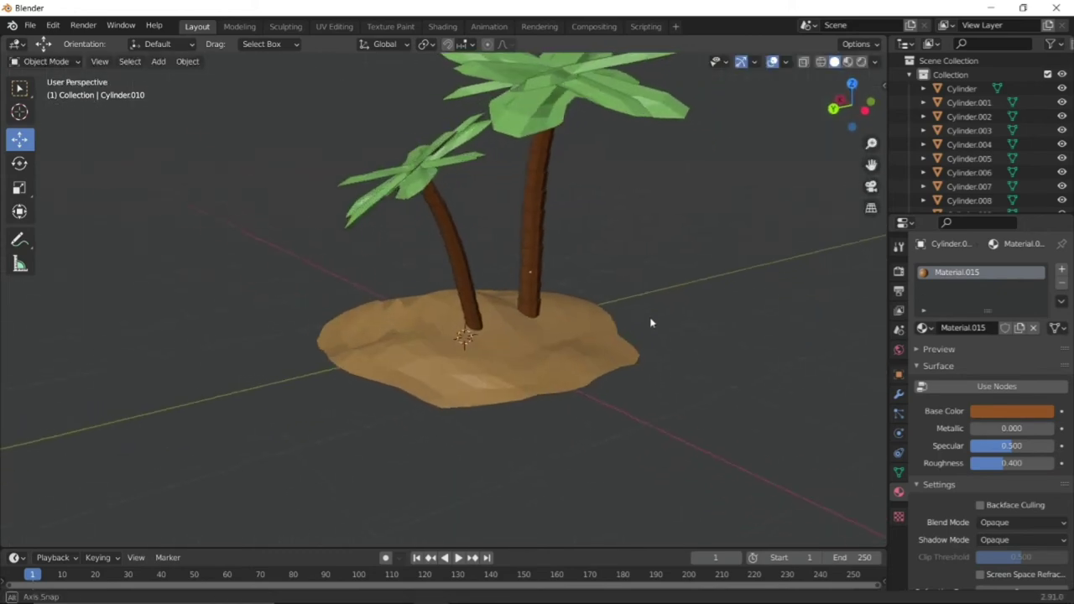
pyautogui.scroll(2, 741, 328)
pyautogui.scroll(2, 741, 328)
pyautogui.click(576, 331)
pyautogui.click(252, 116)
pyautogui.click(158, 62)
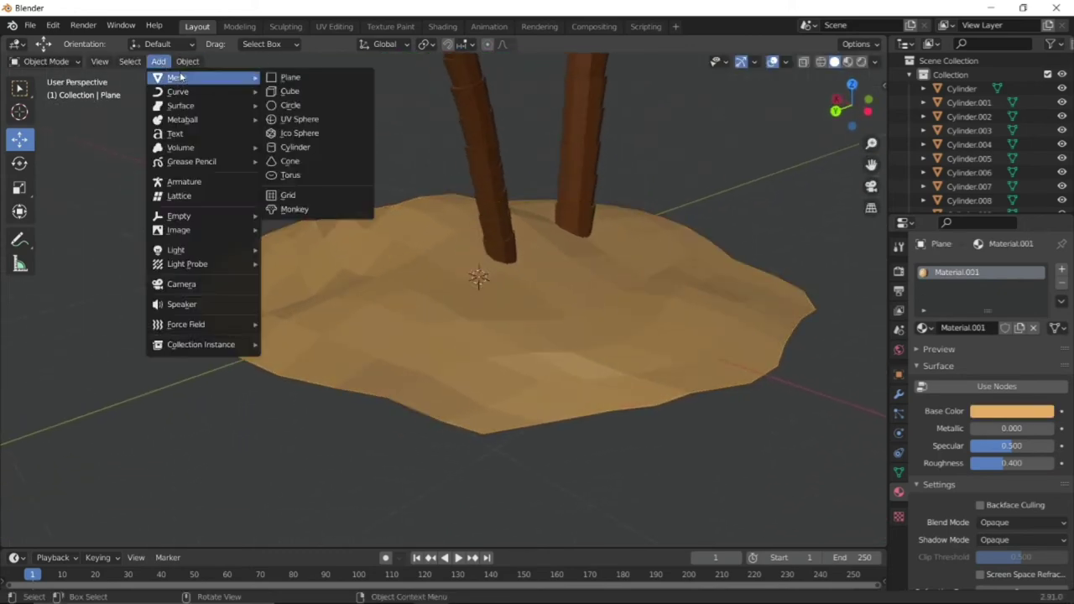
pyautogui.press('Escape')
pyautogui.click(158, 61)
pyautogui.click(298, 119)
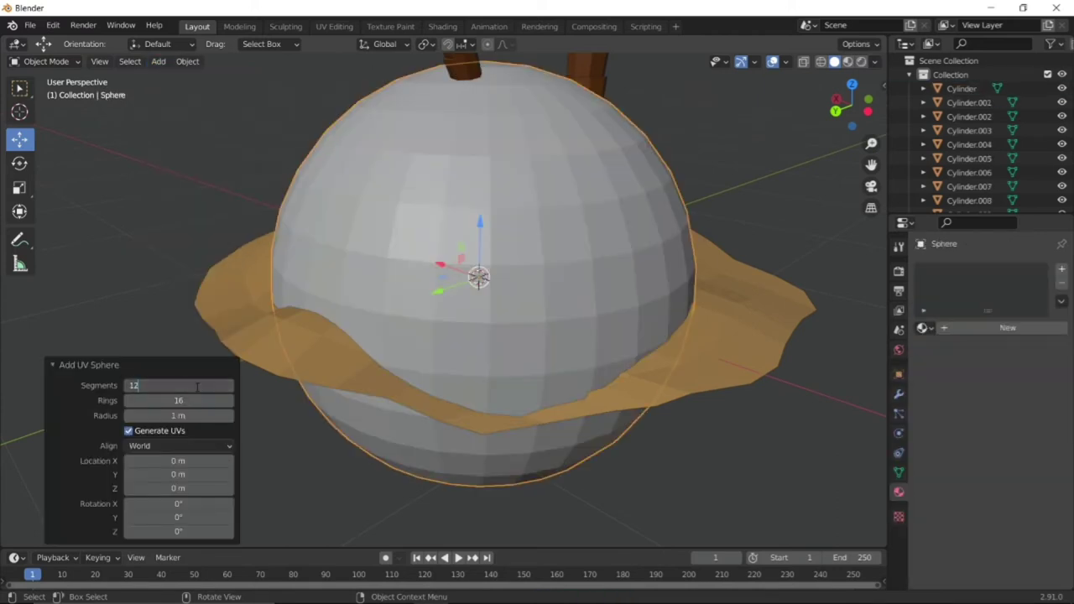
pyautogui.moveTo(167, 400)
pyautogui.mouseDown()
pyautogui.moveTo(185, 401)
pyautogui.moveTo(143, 386)
pyautogui.mouseUp()
pyautogui.press('Return')
pyautogui.press('Return')
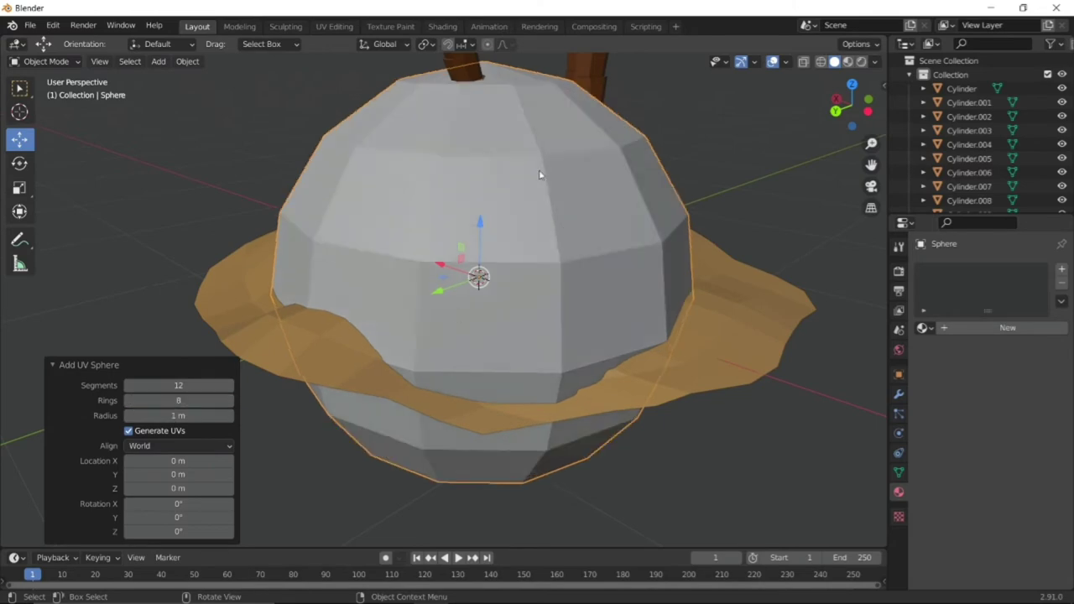
pyautogui.hotkey('ctrl', 'z')
pyautogui.press('Delete')
# - Add an eight-sided cylinder and set its X and Y scale to 0.4
pyautogui.click(158, 61)
pyautogui.click(298, 155)
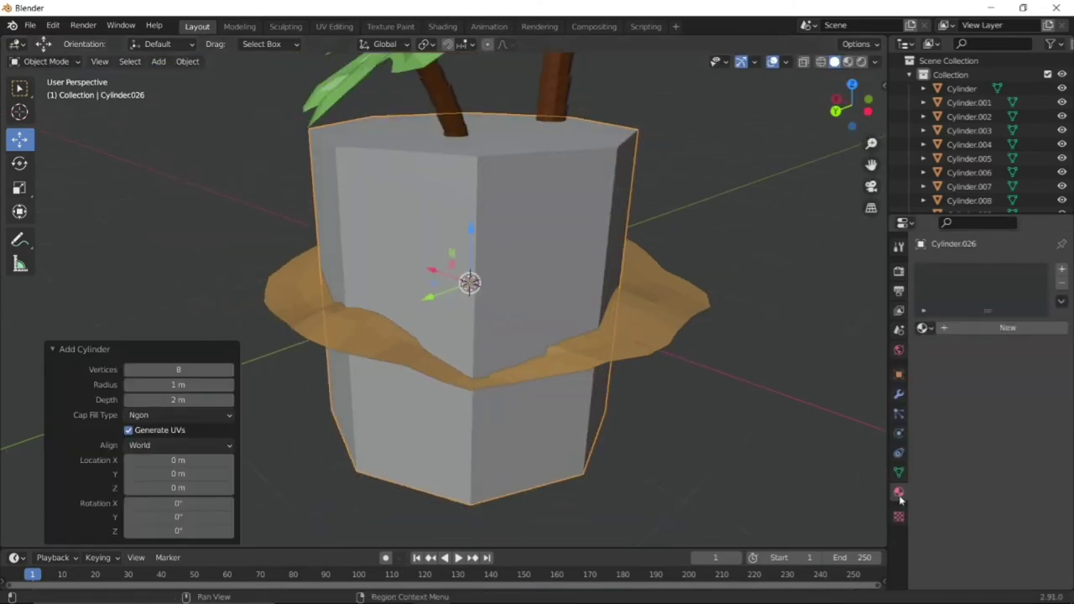
pyautogui.click(899, 375)
pyautogui.moveTo(1004, 419); pyautogui.dragTo(1007, 432)
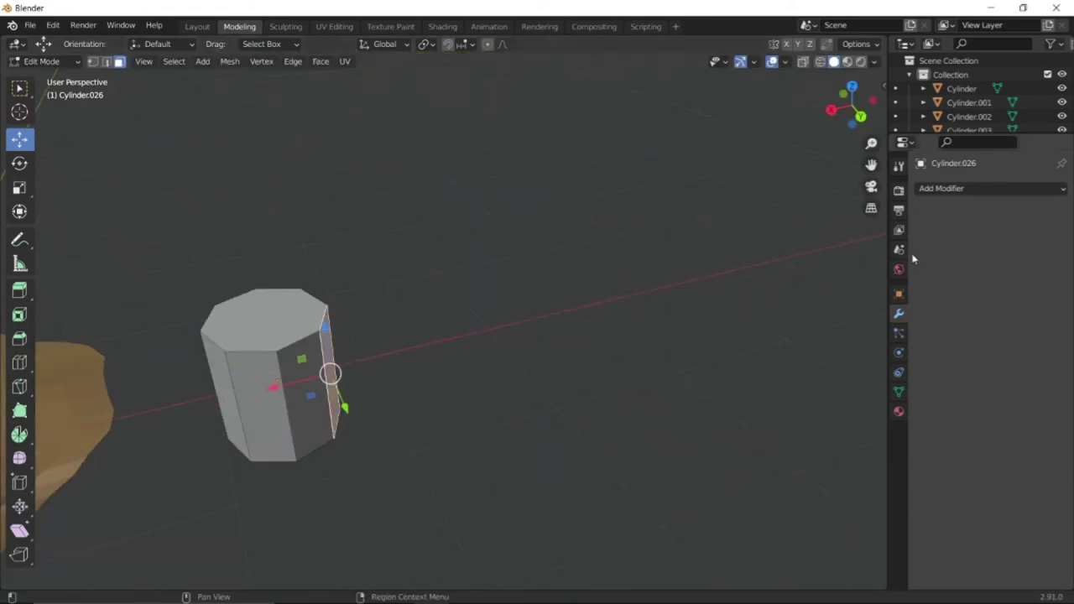
# - Add a Mirror modifier and offset the post geometry along X
pyautogui.click(941, 188)
pyautogui.click(660, 330)
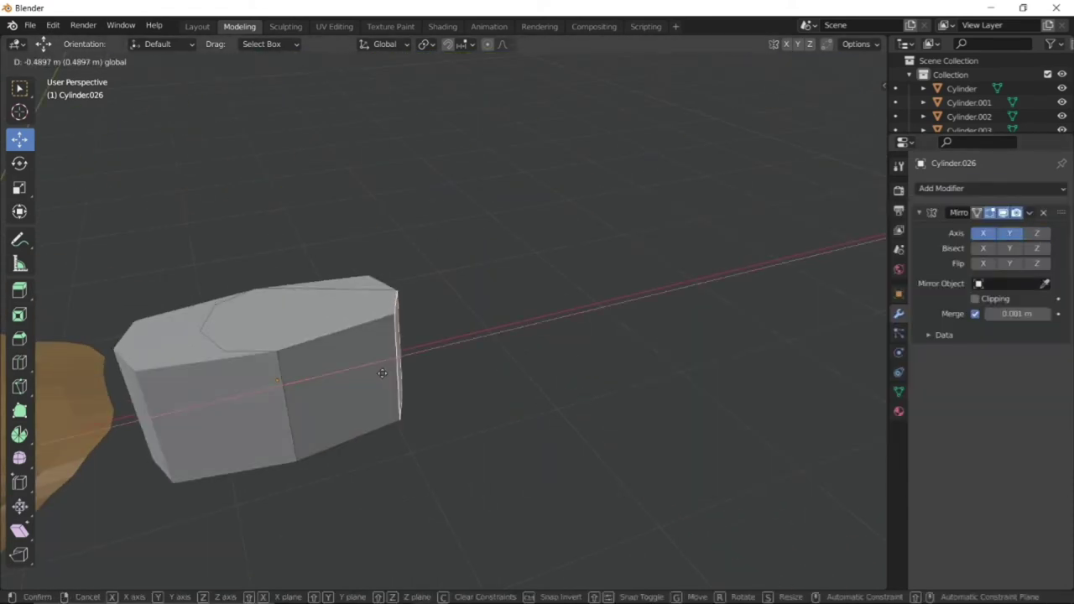
pyautogui.press('a')
pyautogui.press('g')
pyautogui.press('x')
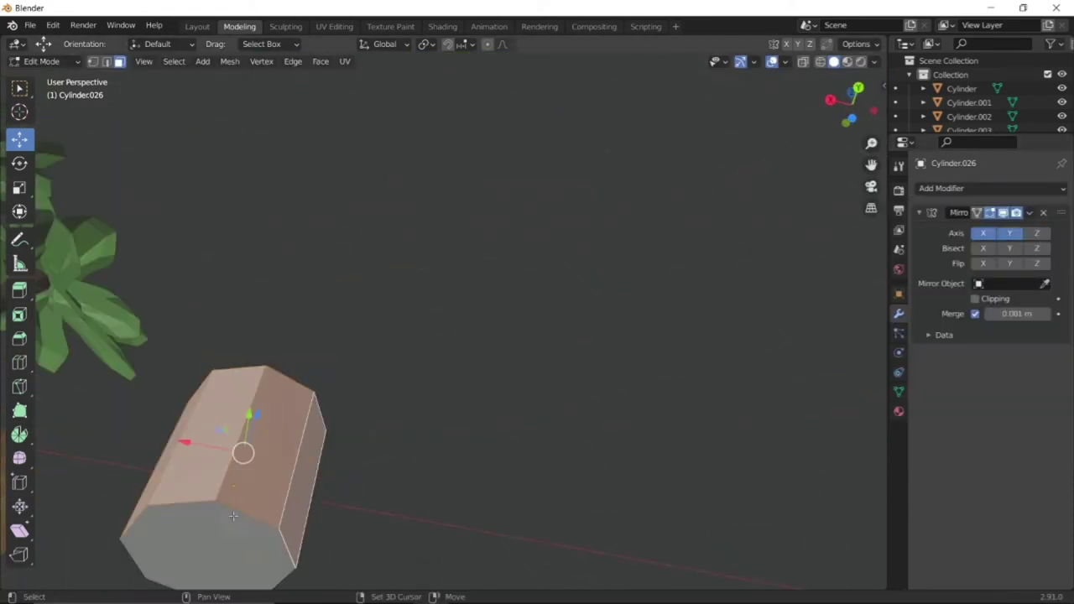
pyautogui.click(360, 368)
pyautogui.moveTo(360, 368); pyautogui.dragTo(383, 363, button='middle')
# - Inset and extrude two side faces of the post into connecting walls
pyautogui.click(415, 344)
pyautogui.moveTo(340, 395)
pyautogui.mouseDown(button='middle')
pyautogui.moveTo(486, 358)
pyautogui.moveTo(455, 340)
pyautogui.moveTo(395, 437)
pyautogui.moveTo(478, 372)
pyautogui.mouseUp(button='middle')
pyautogui.click(446, 365)
pyautogui.press('s')
pyautogui.press('e')
pyautogui.click(652, 437)
pyautogui.click(400, 444)
pyautogui.press('i')
pyautogui.click(403, 448)
pyautogui.press('s')
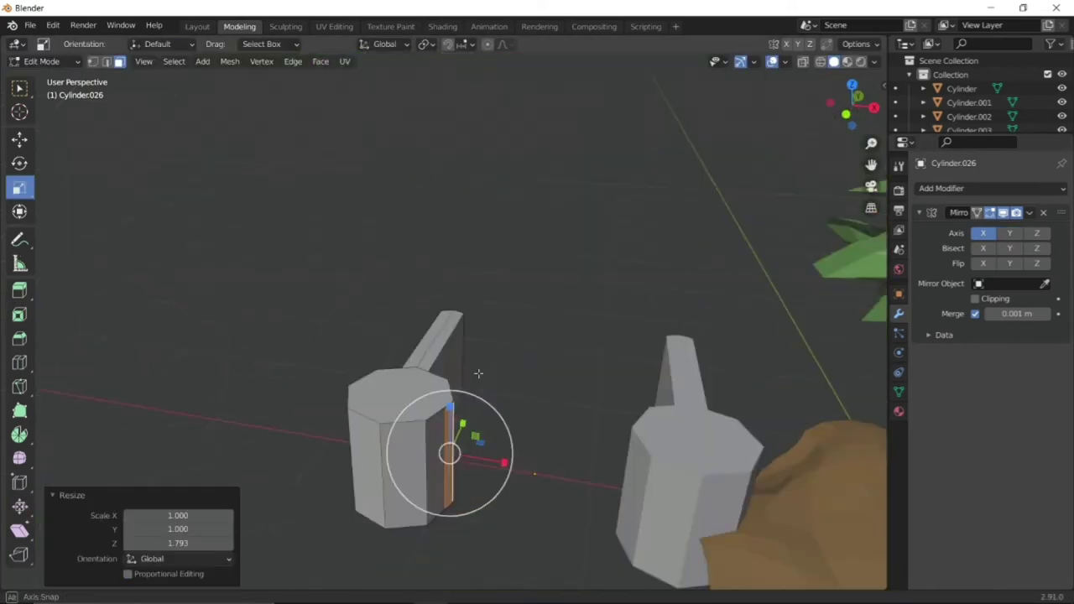
pyautogui.press('e')
pyautogui.click(576, 271)
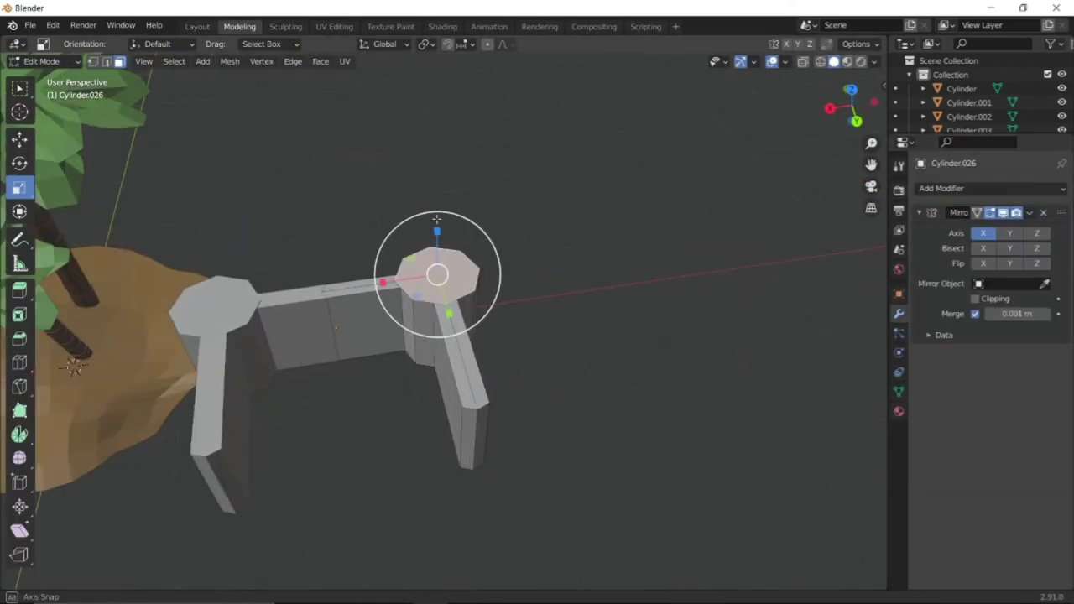
# - Keep the mirror on the X axis only and lower the post's top face slightly
pyautogui.moveTo(437, 271); pyautogui.dragTo(504, 335, button='middle')
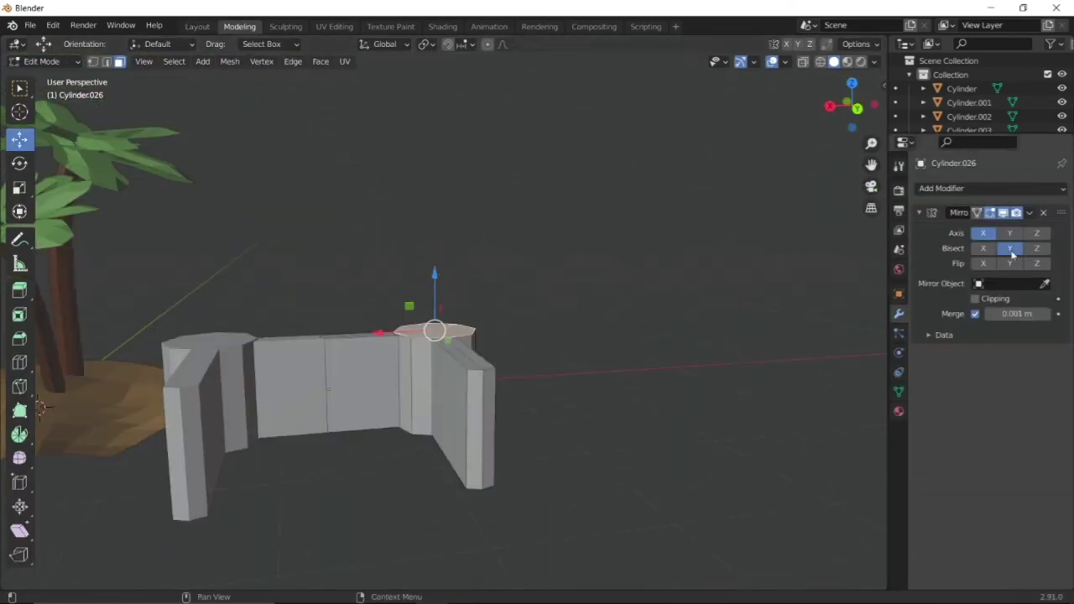
pyautogui.moveTo(1013, 253); pyautogui.dragTo(1037, 263)
pyautogui.click(982, 233)
pyautogui.moveTo(503, 352); pyautogui.dragTo(437, 318, button='middle')
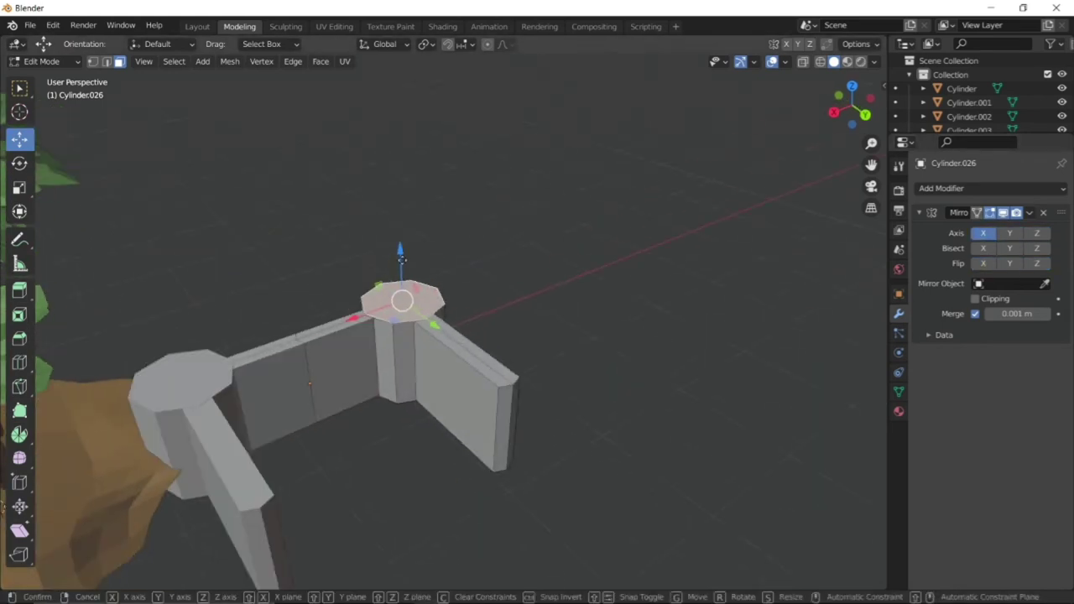
pyautogui.moveTo(399, 228); pyautogui.dragTo(409, 252)
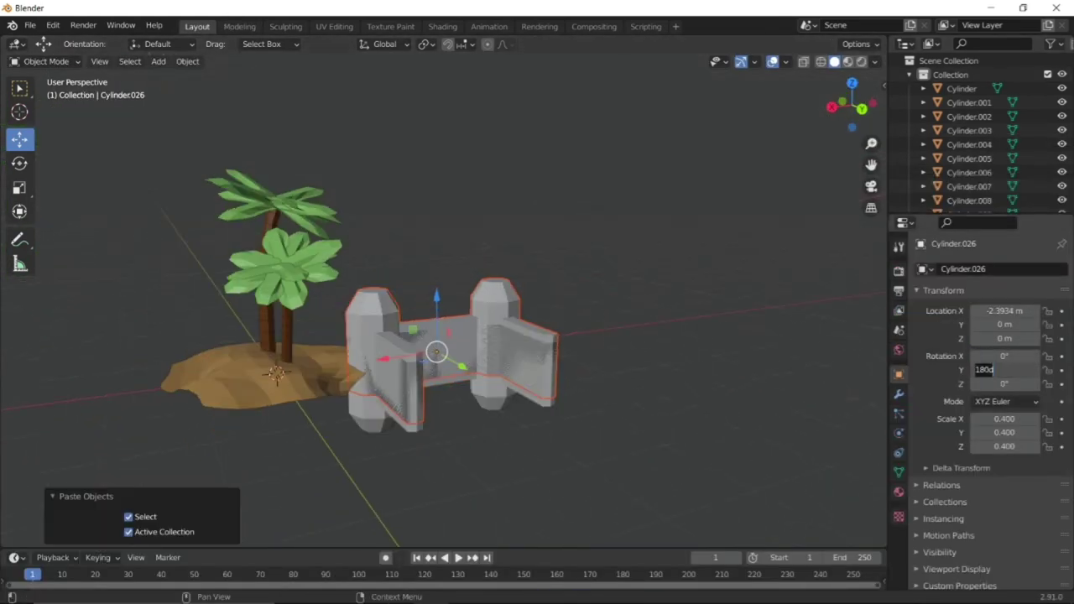
# - Slide the fence copy 2 m in Y to close the square, viewing material colours
pyautogui.moveTo(571, 373); pyautogui.dragTo(672, 378, button='middle')
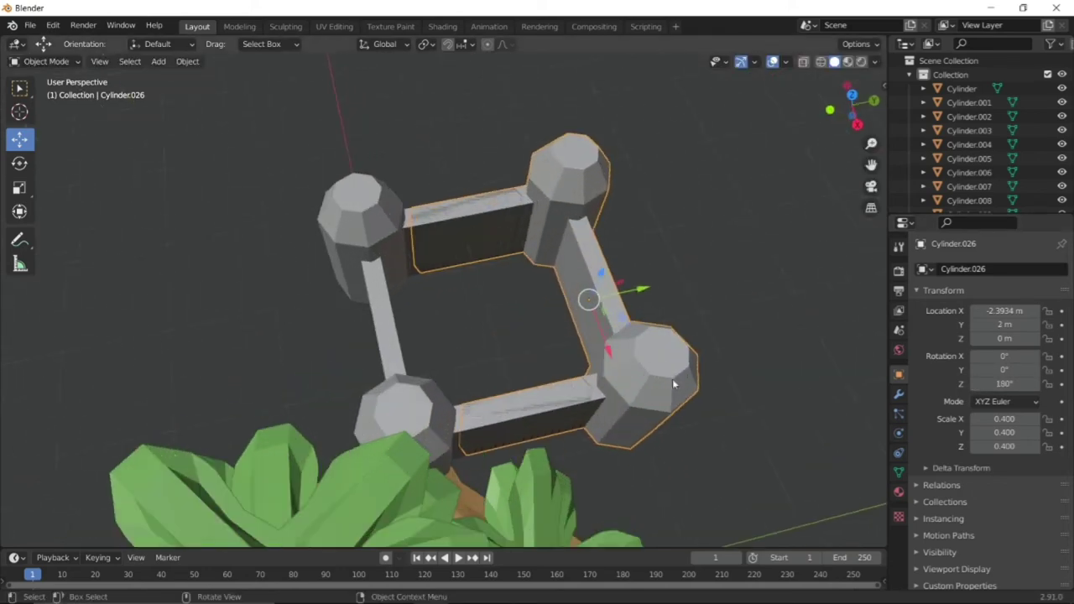
pyautogui.press('z')
pyautogui.click(627, 157)
# - Assign the brown Material.001 wood to the fence and duplicate it
pyautogui.click(923, 327)
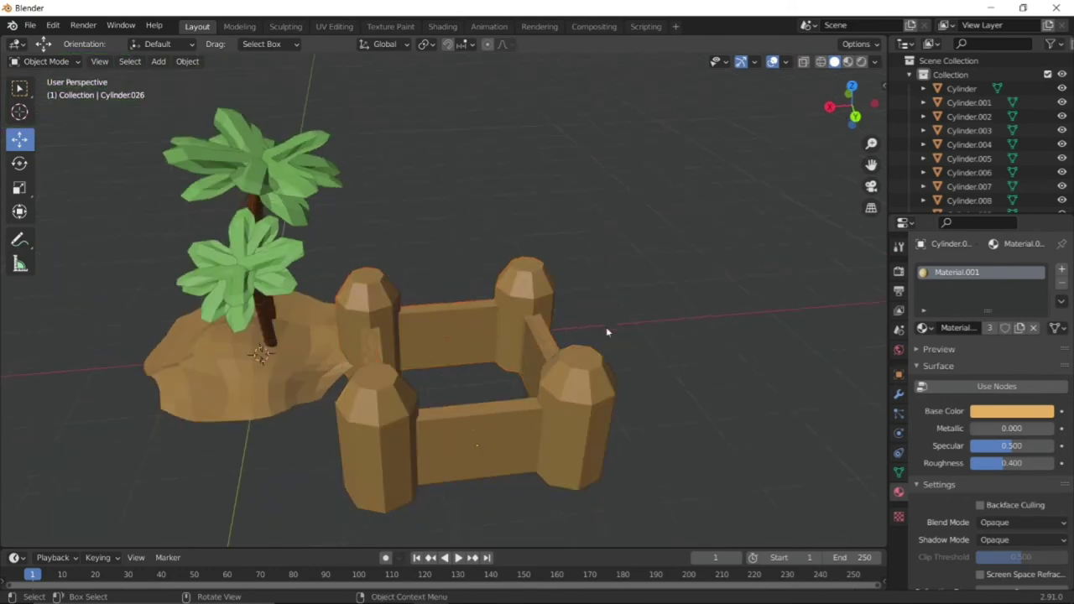
pyautogui.scroll(-2, 982, 167)
pyautogui.hotkey('shift', 'd')
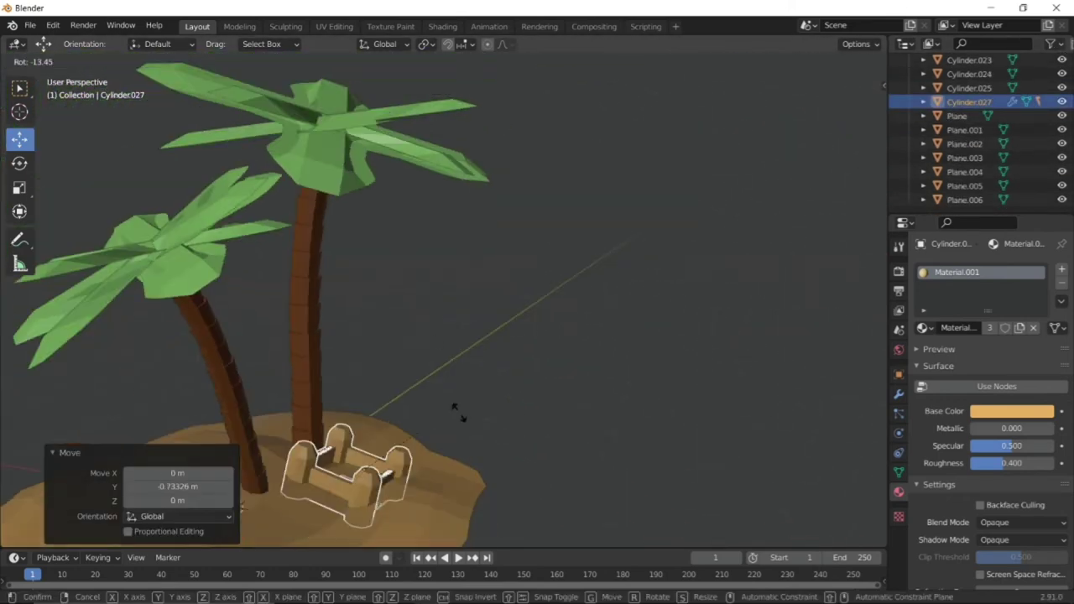
# - Confirm the smaller fence copy's placement, then add a stretched cylinder beside the island
pyautogui.click(454, 409)
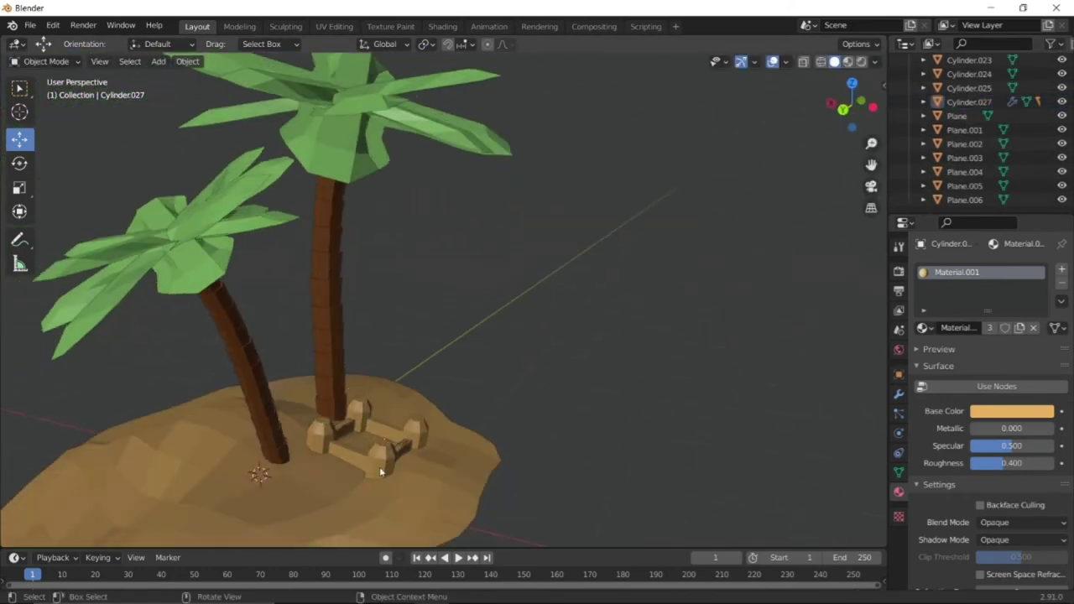
pyautogui.moveTo(321, 425)
pyautogui.mouseDown(button='middle')
pyautogui.moveTo(520, 373)
pyautogui.moveTo(623, 483)
pyautogui.mouseUp(button='middle')
pyautogui.click(157, 62)
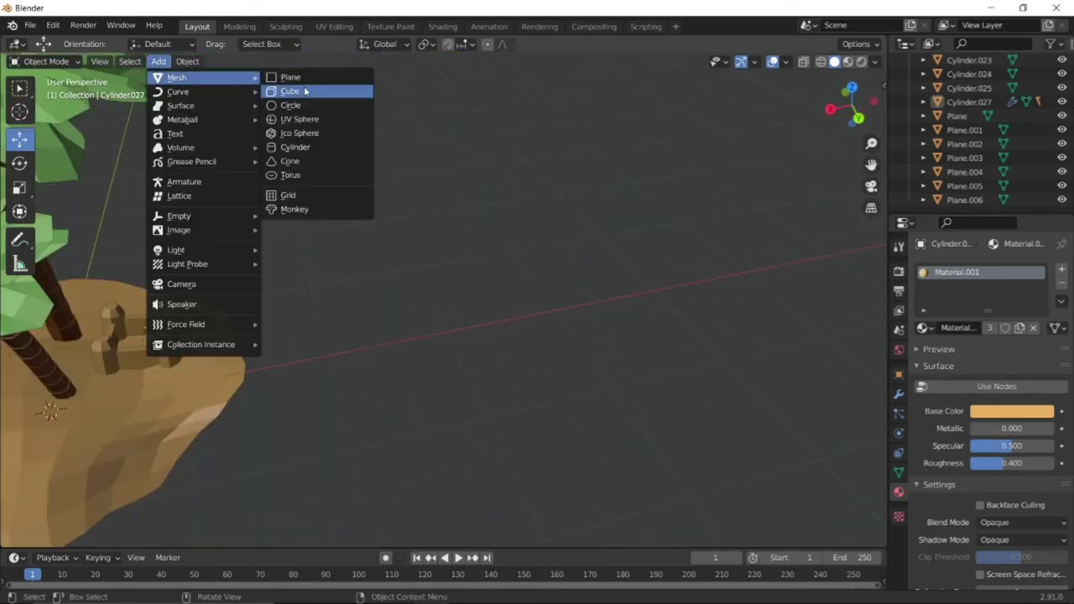
pyautogui.click(290, 146)
pyautogui.press('Return')
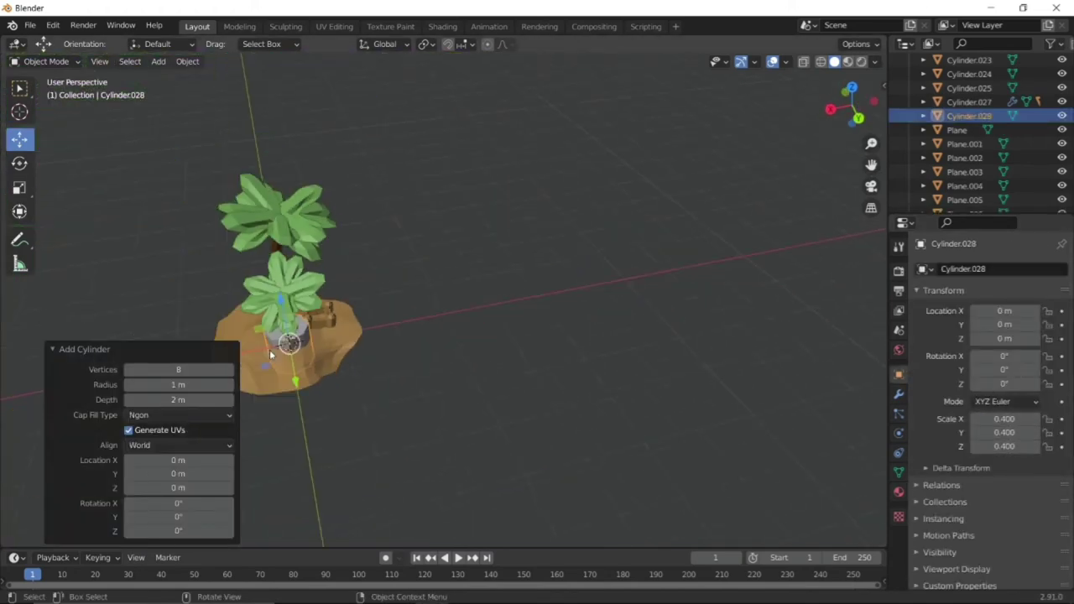
pyautogui.press('g')
pyautogui.click(433, 193)
# - Taper the cylinder's base, then inset and extrude its top face down into a hollow
pyautogui.click(239, 26)
pyautogui.moveTo(447, 475); pyautogui.dragTo(448, 453)
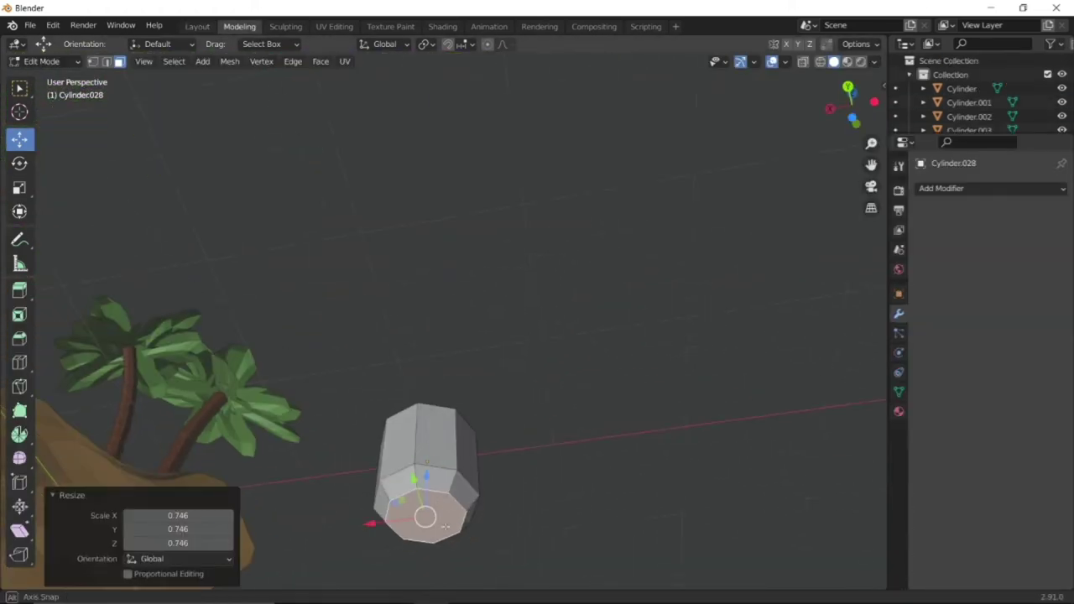
pyautogui.moveTo(447, 453); pyautogui.dragTo(437, 319, button='middle')
pyautogui.hotkey('shift', 'space')
pyautogui.press('i')
pyautogui.moveTo(436, 277); pyautogui.dragTo(419, 268)
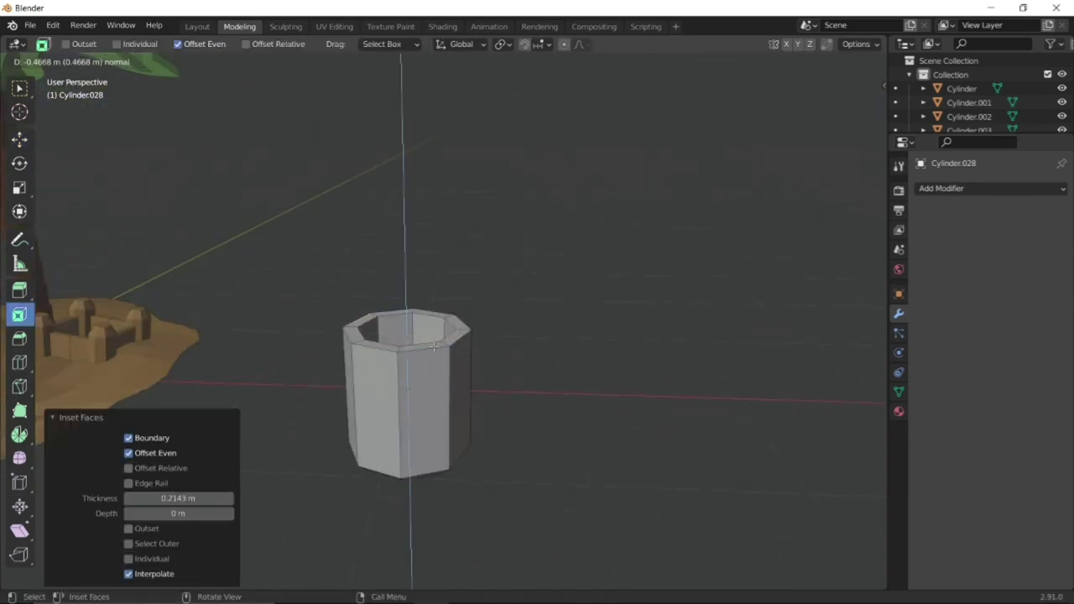
pyautogui.press('e')
pyautogui.press('`')
pyautogui.click(555, 398)
# - Squash the bucket's inner ring along the Y axis
pyautogui.moveTo(556, 399); pyautogui.dragTo(498, 217, button='middle')
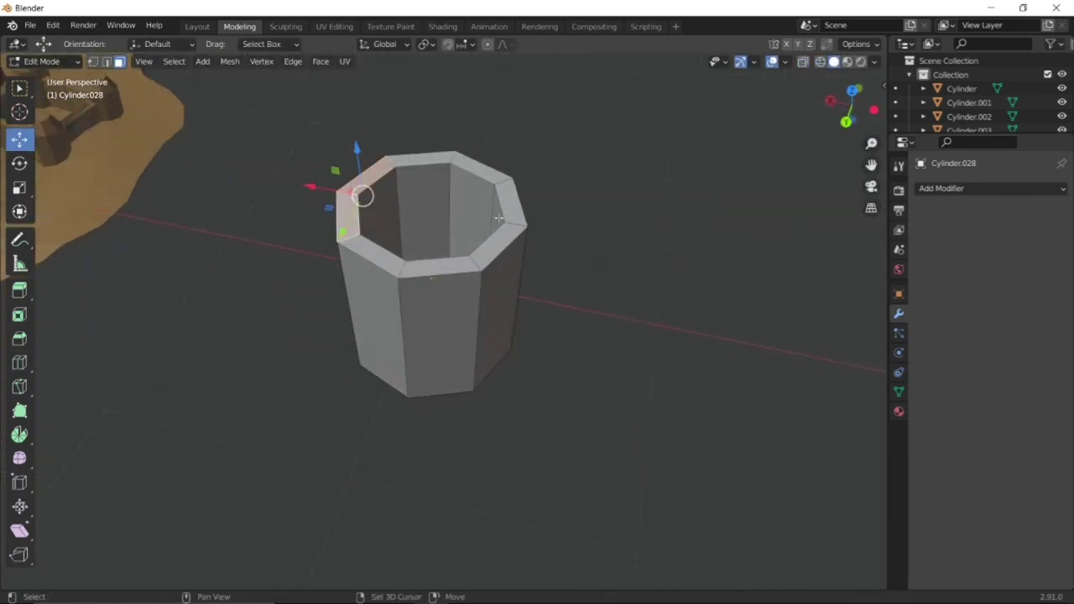
pyautogui.click(432, 149)
pyautogui.moveTo(432, 149); pyautogui.dragTo(507, 202, button='middle')
pyautogui.hotkey('shift', 'space')
pyautogui.press('s')
pyautogui.moveTo(507, 202); pyautogui.dragTo(544, 168)
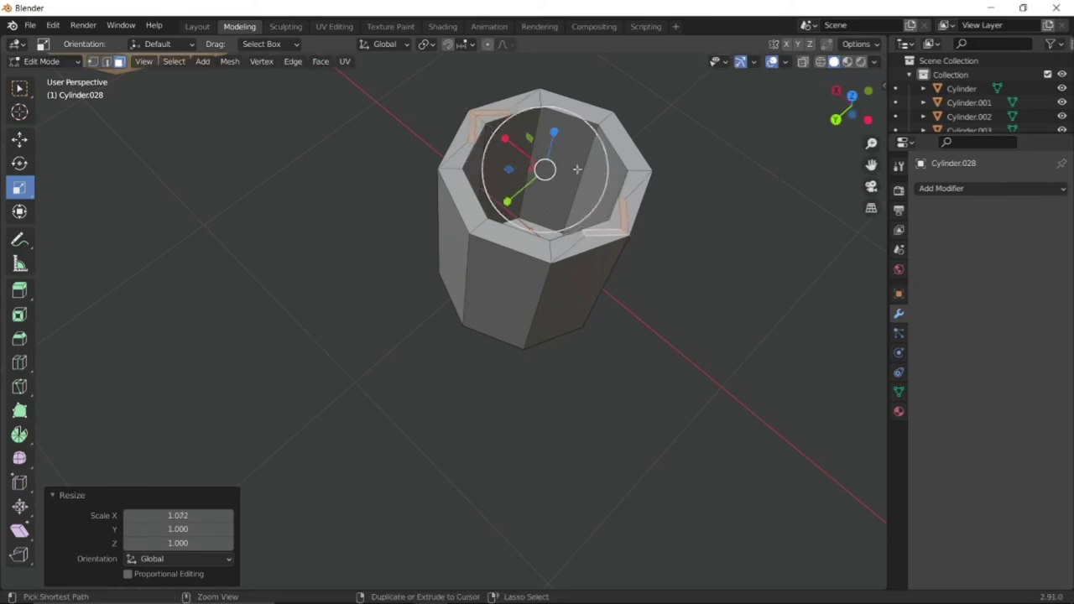
# - Loop cut the rim and extrude two opposite rim faces upward into posts
pyautogui.moveTo(710, 138); pyautogui.dragTo(587, 336, button='middle')
pyautogui.click(19, 362)
pyautogui.click(730, 307)
pyautogui.click(19, 139)
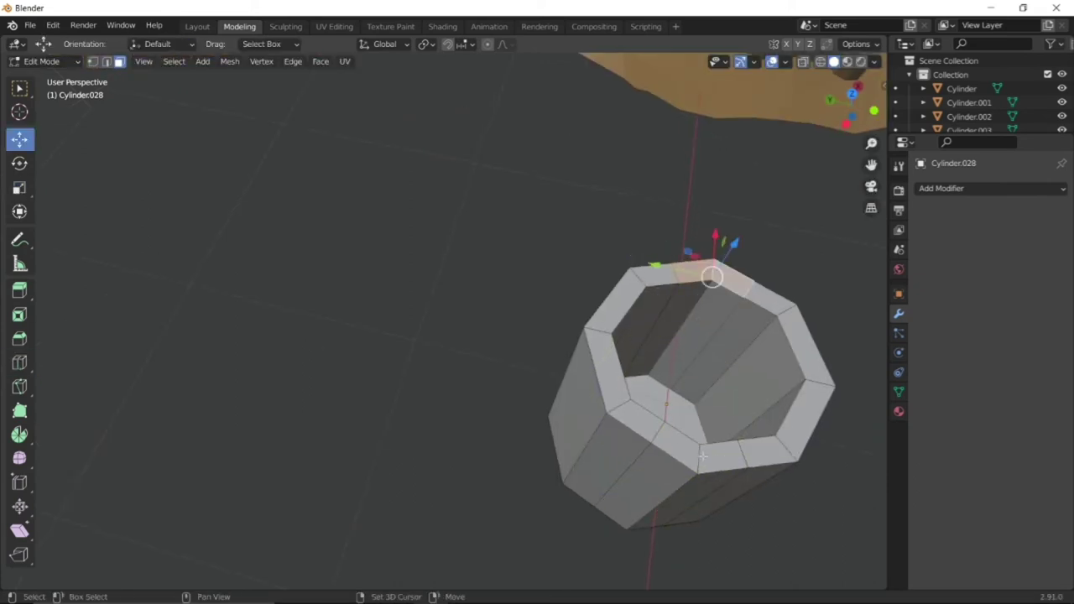
pyautogui.moveTo(705, 277); pyautogui.dragTo(10, 287, button='middle')
pyautogui.click(488, 216)
pyautogui.press('e')
pyautogui.click(487, 185)
pyautogui.moveTo(487, 185); pyautogui.dragTo(546, 135, button='middle')
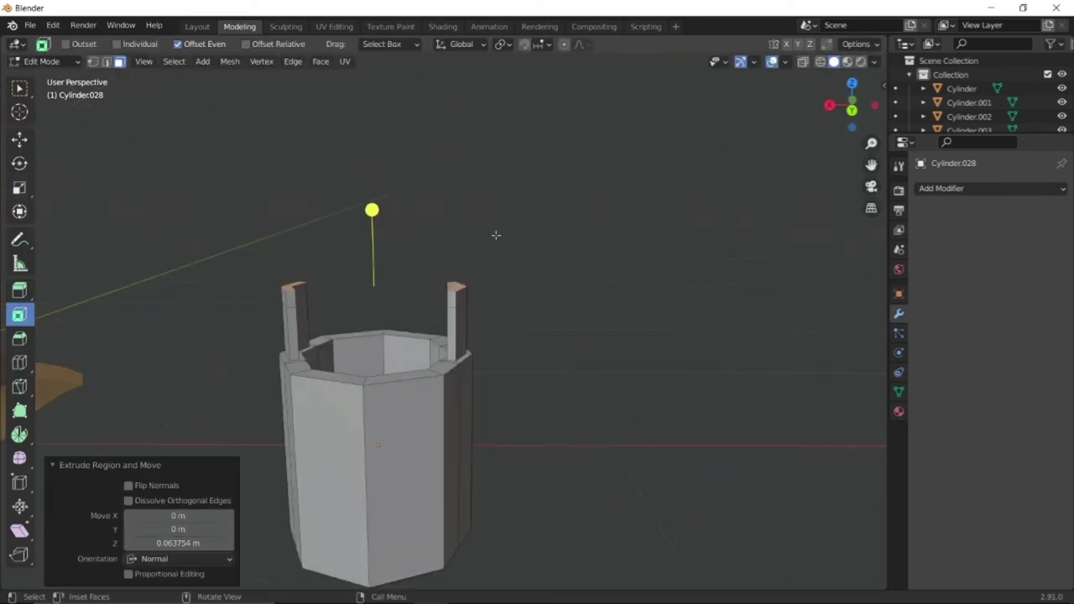
# - Narrow the post tops and tilt each tip 65° inward in Back Orthographic view
pyautogui.press('s')
pyautogui.click(276, 247)
pyautogui.moveTo(276, 247); pyautogui.dragTo(479, 206, button='middle')
pyautogui.press('ctrl+KP_1')
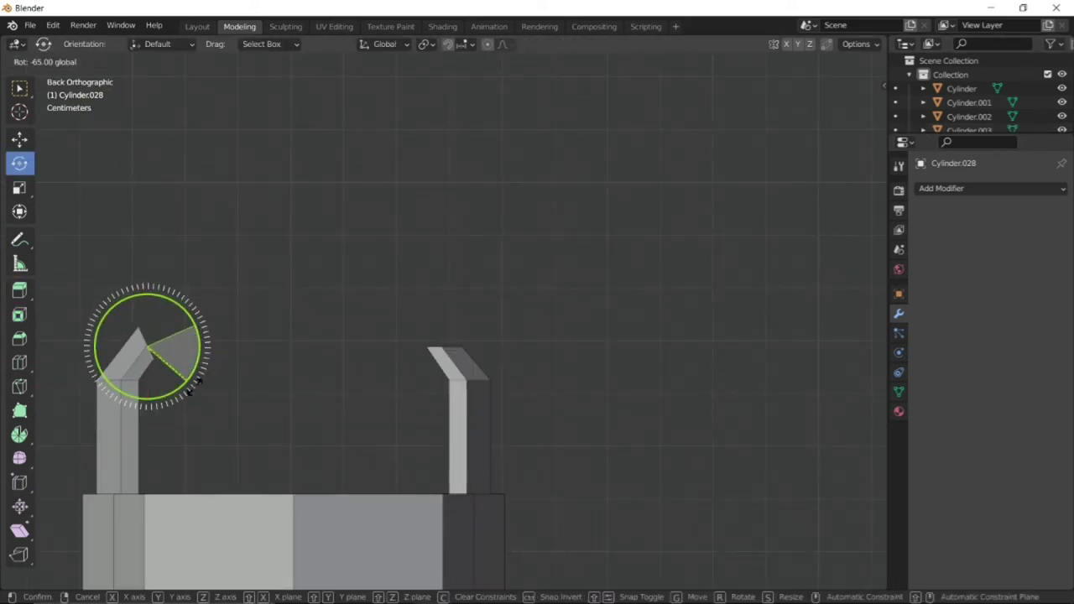
pyautogui.click(191, 384)
pyautogui.moveTo(192, 384); pyautogui.dragTo(184, 218, button='middle')
pyautogui.click(383, 227)
pyautogui.click(852, 105)
pyautogui.press('r')
pyautogui.click(205, 161)
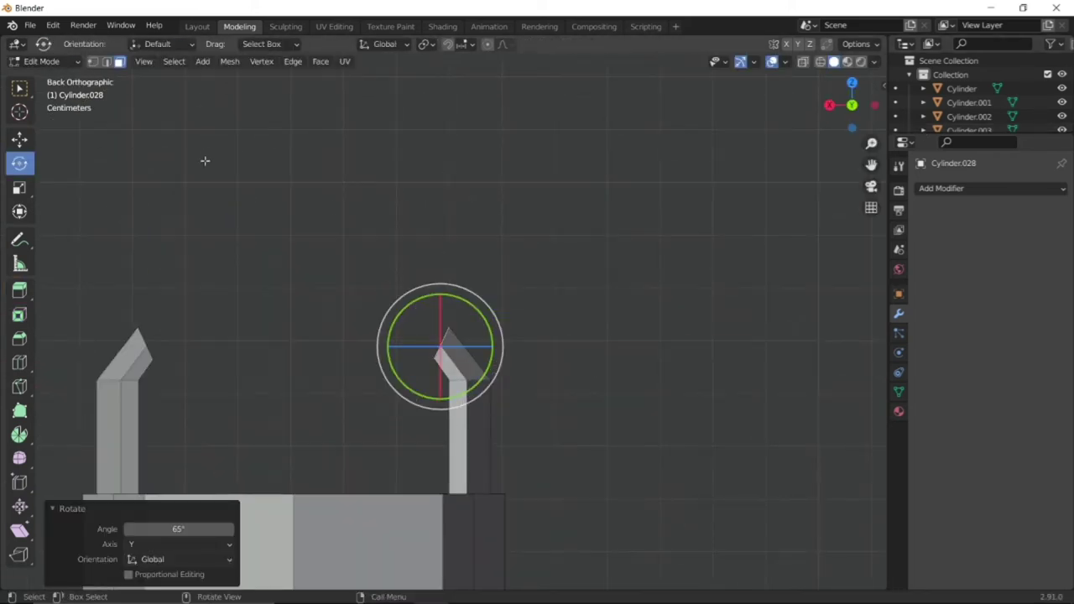
pyautogui.moveTo(204, 161); pyautogui.dragTo(366, 182, button='middle')
# - Bridge the two slanted tips with a vertex operation to close the arched handle
pyautogui.press('1')
pyautogui.moveTo(194, 109)
pyautogui.mouseDown(button='middle')
pyautogui.moveTo(401, 163)
pyautogui.moveTo(395, 474)
pyautogui.mouseUp(button='middle')
pyautogui.rightClick(400, 319)
pyautogui.click(399, 319)
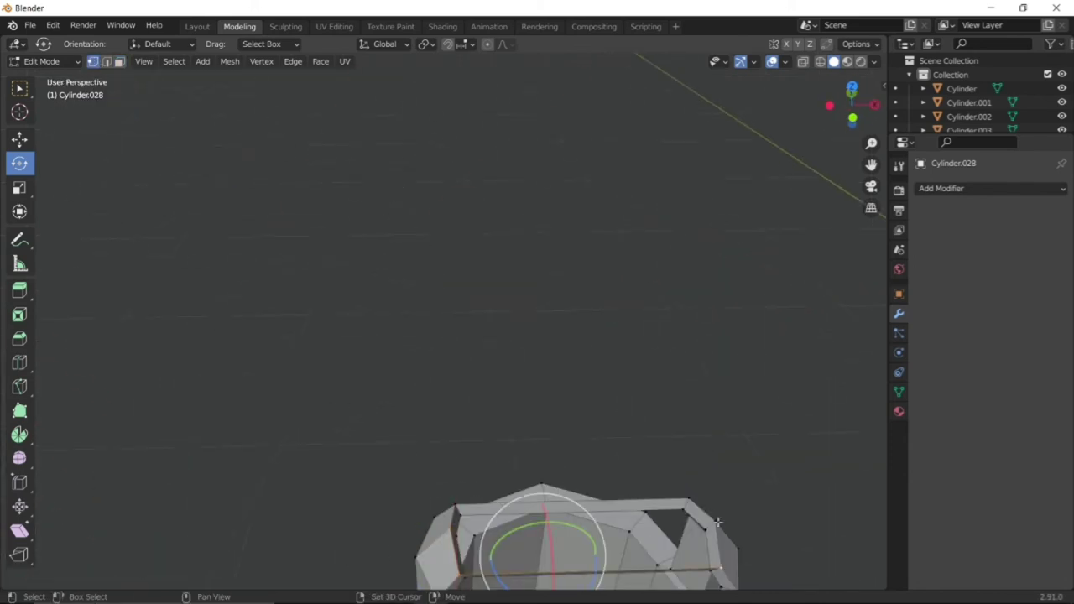
pyautogui.moveTo(399, 319); pyautogui.dragTo(191, 516, button='middle')
pyautogui.moveTo(232, 385); pyautogui.dragTo(192, 362, button='middle')
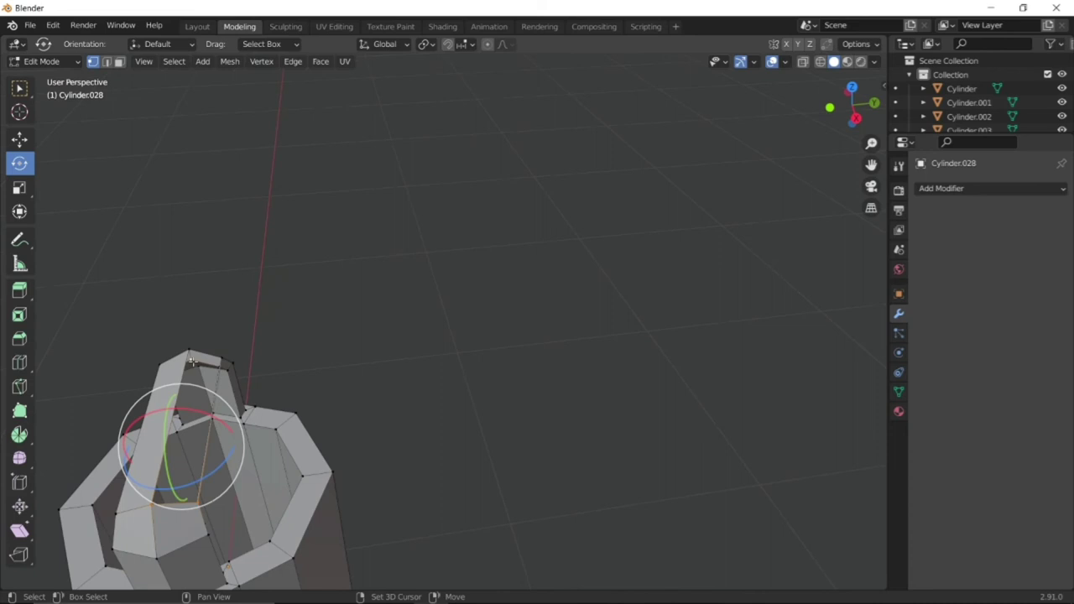
pyautogui.moveTo(349, 304)
pyautogui.mouseDown(button='middle')
pyautogui.moveTo(537, 493)
pyautogui.moveTo(709, 419)
pyautogui.moveTo(276, 431)
pyautogui.moveTo(336, 285)
pyautogui.moveTo(398, 331)
pyautogui.moveTo(647, 443)
pyautogui.moveTo(266, 99)
pyautogui.mouseUp(button='middle')
pyautogui.rightClick(336, 285)
pyautogui.click(336, 286)
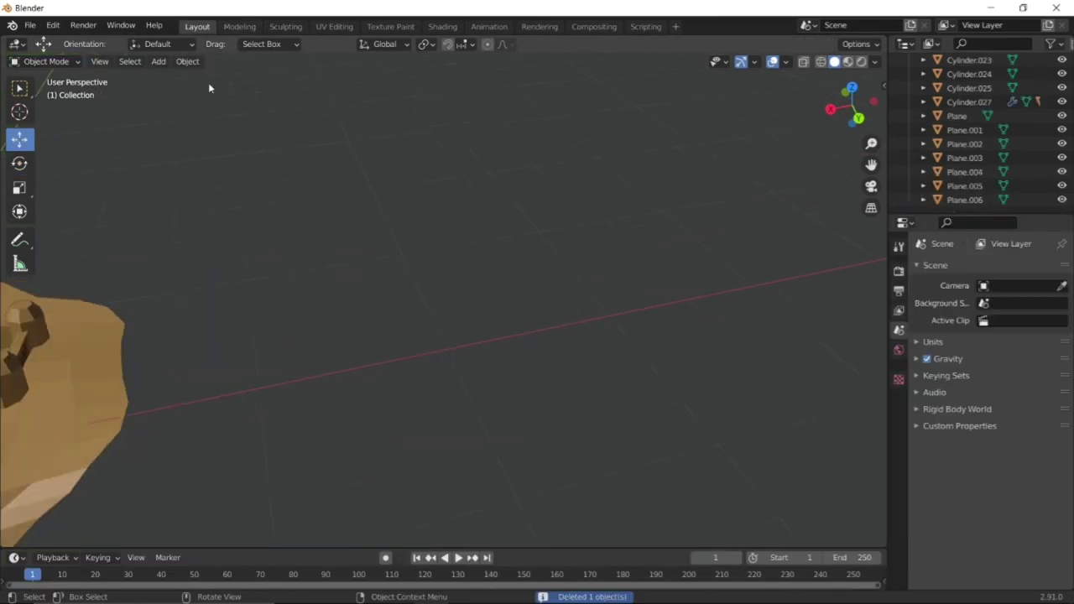
pyautogui.click(158, 62)
# - Add a cylinder for the handle and inspect the red bucket from another angle
pyautogui.click(299, 163)
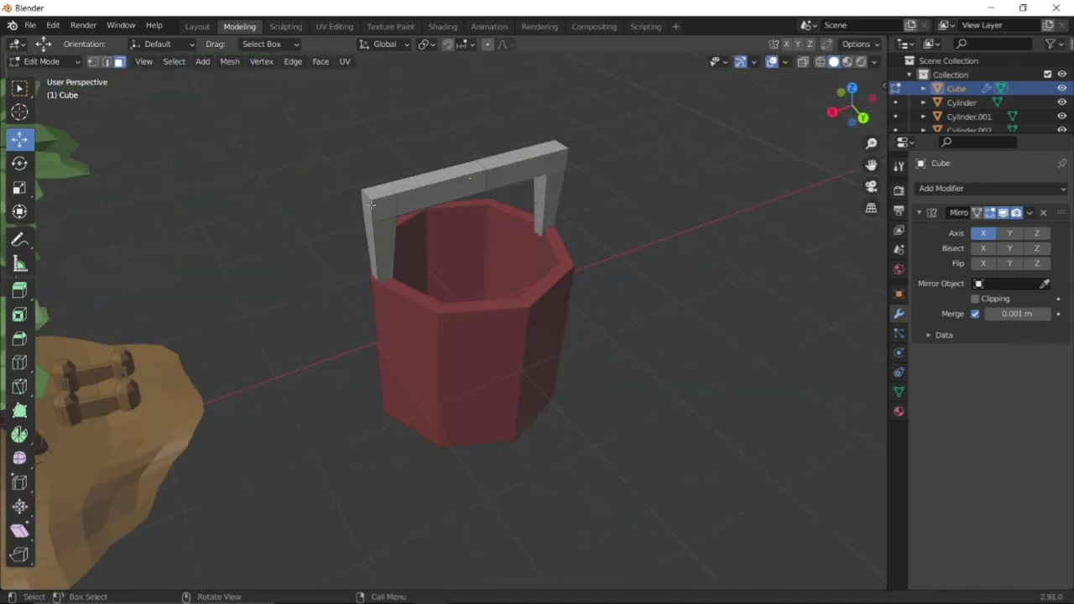
pyautogui.moveTo(503, 144); pyautogui.dragTo(401, 136, button='middle')
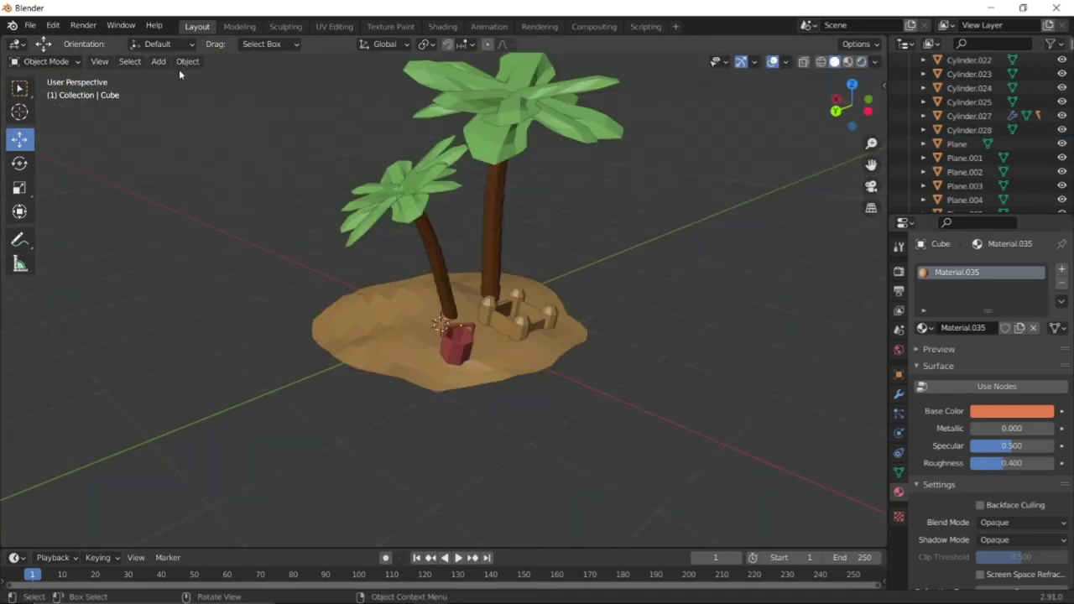
# - Add a 10 W, 6 m square Area light above the island
pyautogui.click(158, 62)
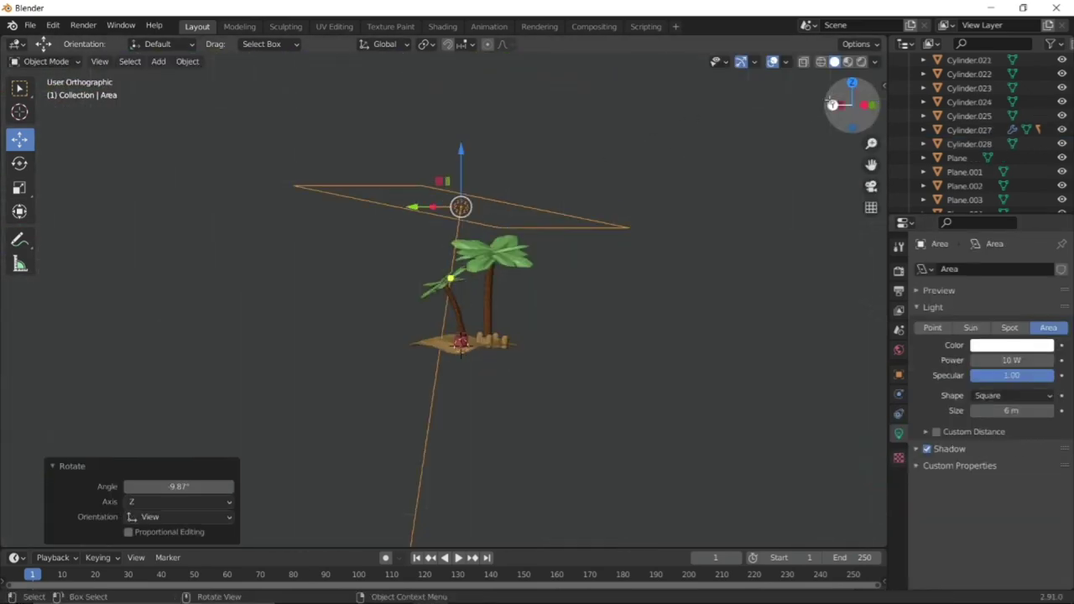